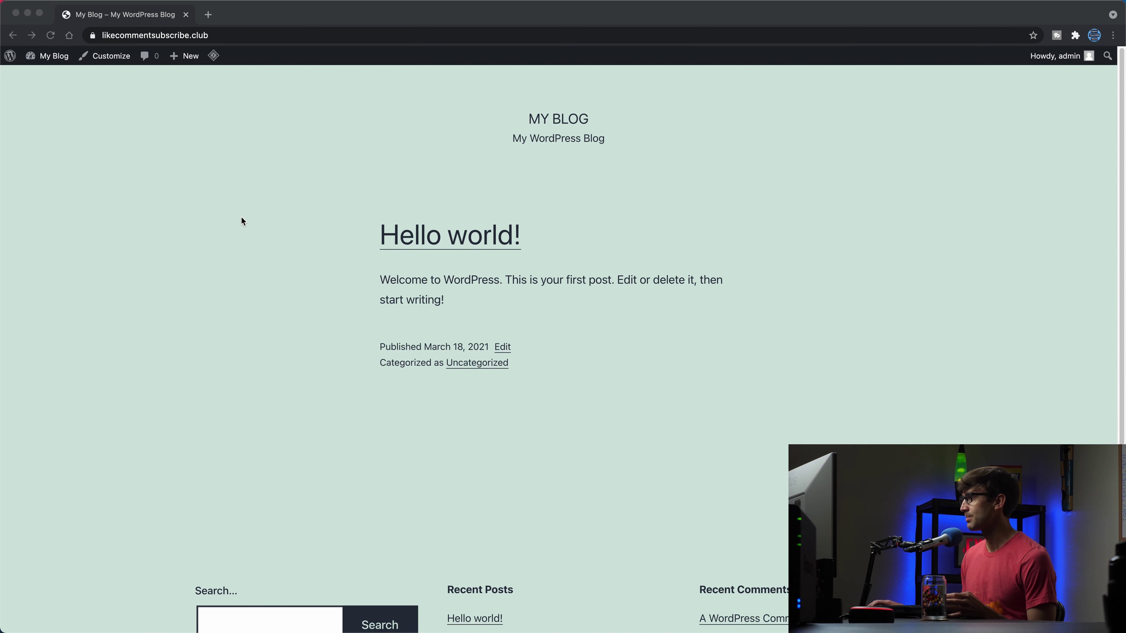
Step: Go from the site dashboard through Plugins to Elementor's settings page
click(244, 217)
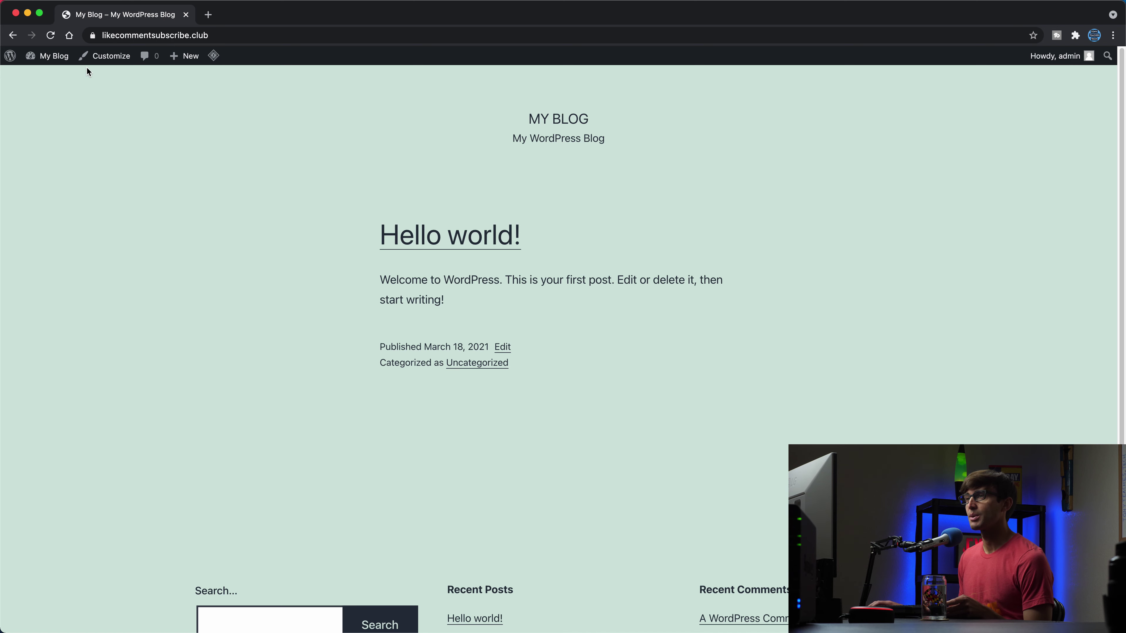
click(61, 66)
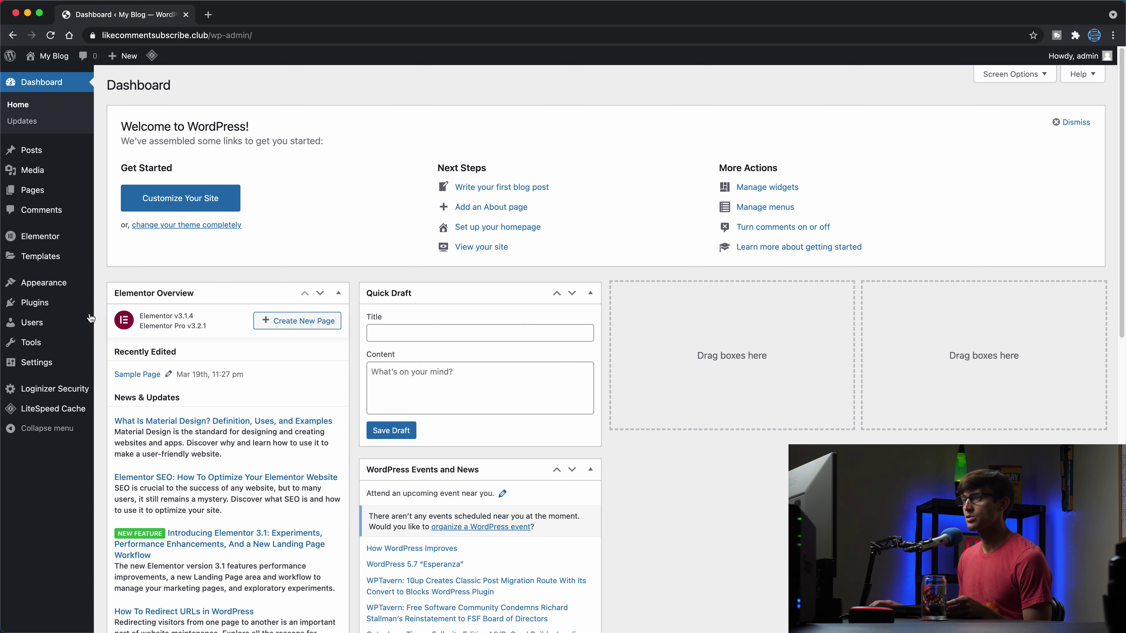
click(80, 312)
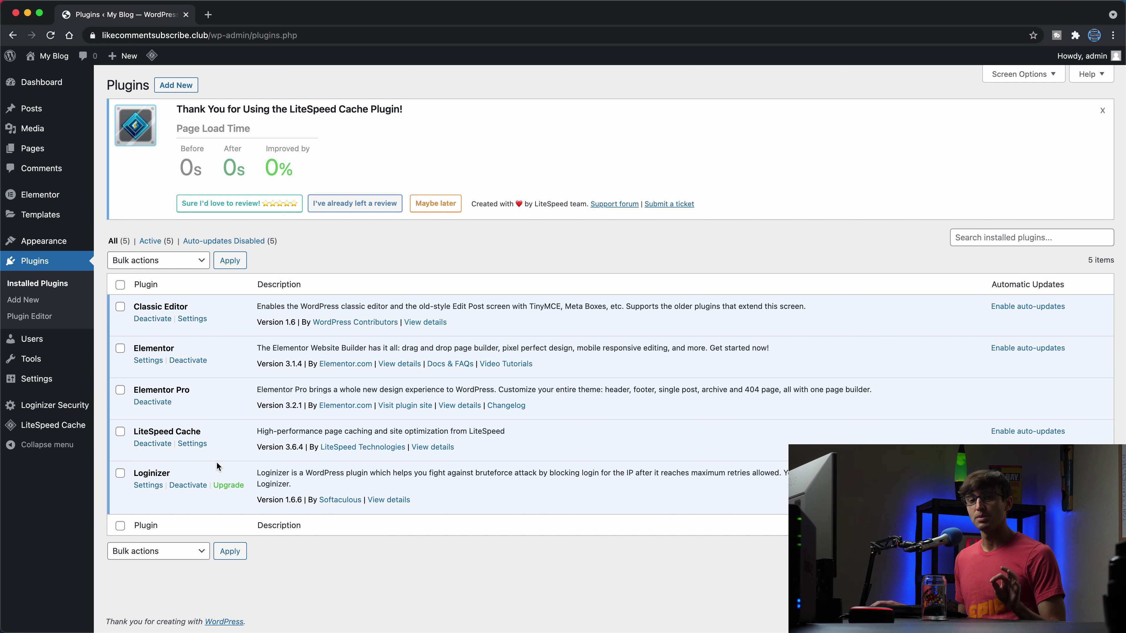
click(44, 194)
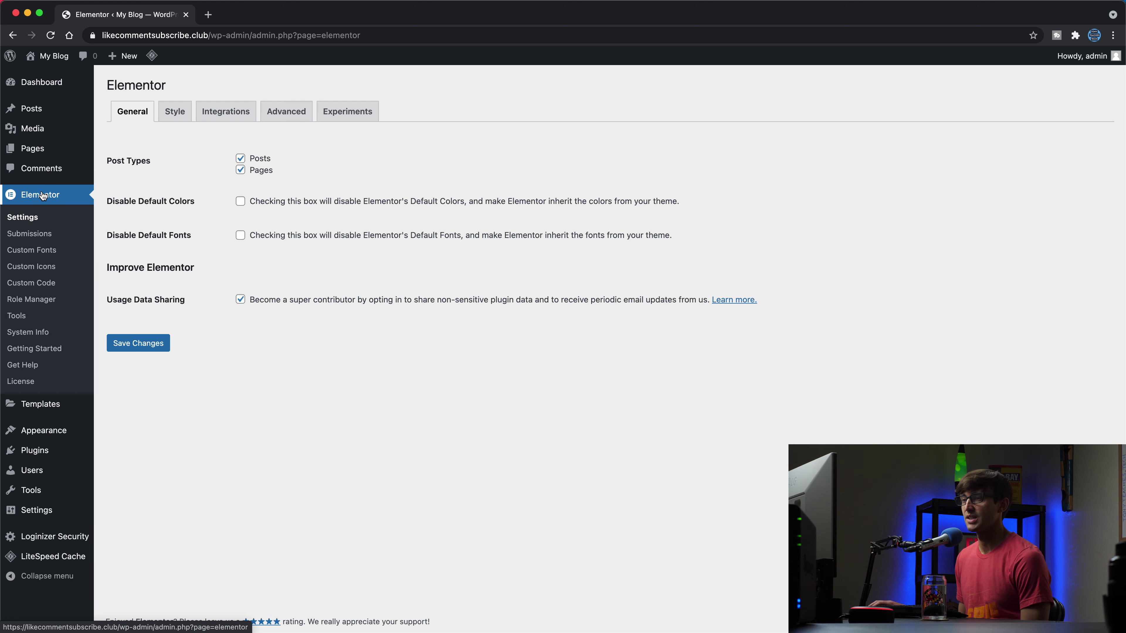
Step: Show Elementor's Experiments tab and scroll through it to review Form Submissions
click(348, 116)
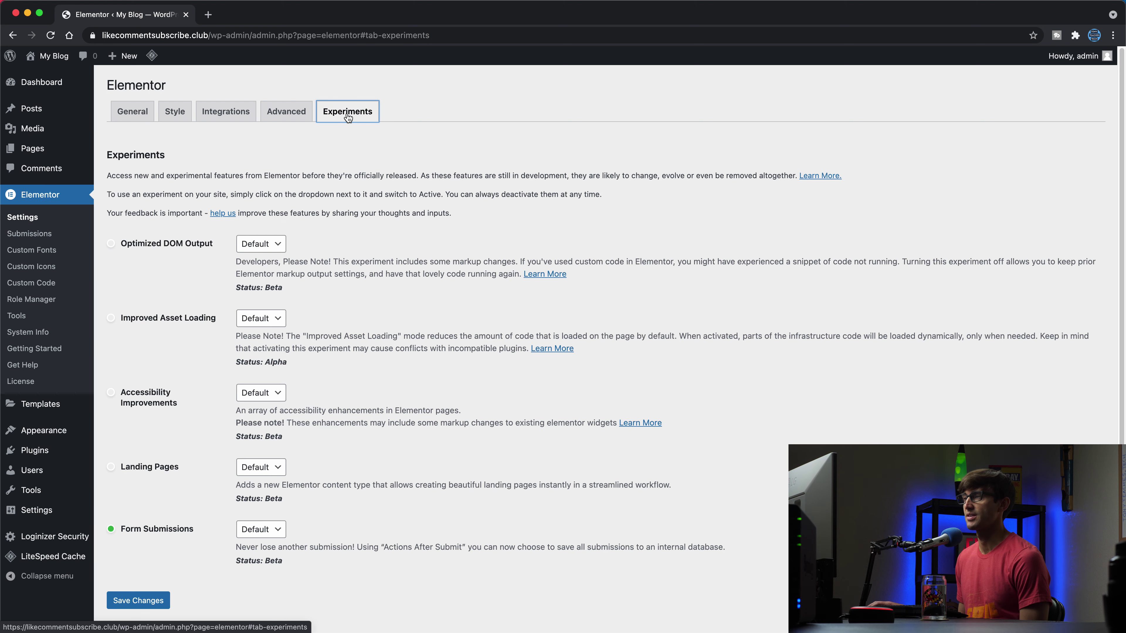
scroll(201, 553, down, 1)
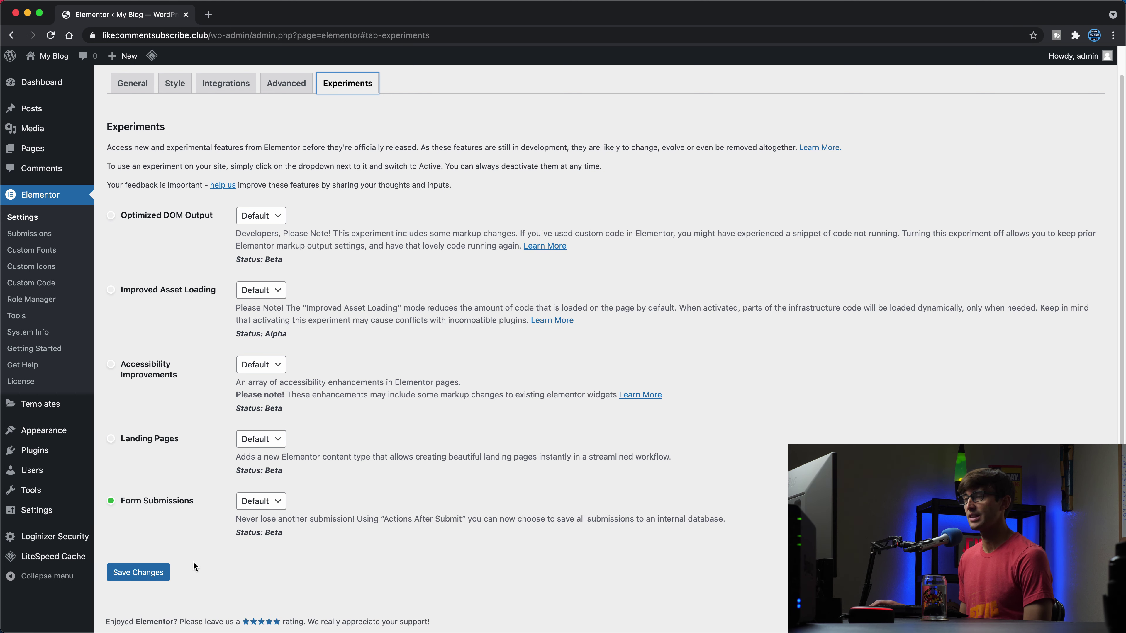
scroll(230, 603, up, 1)
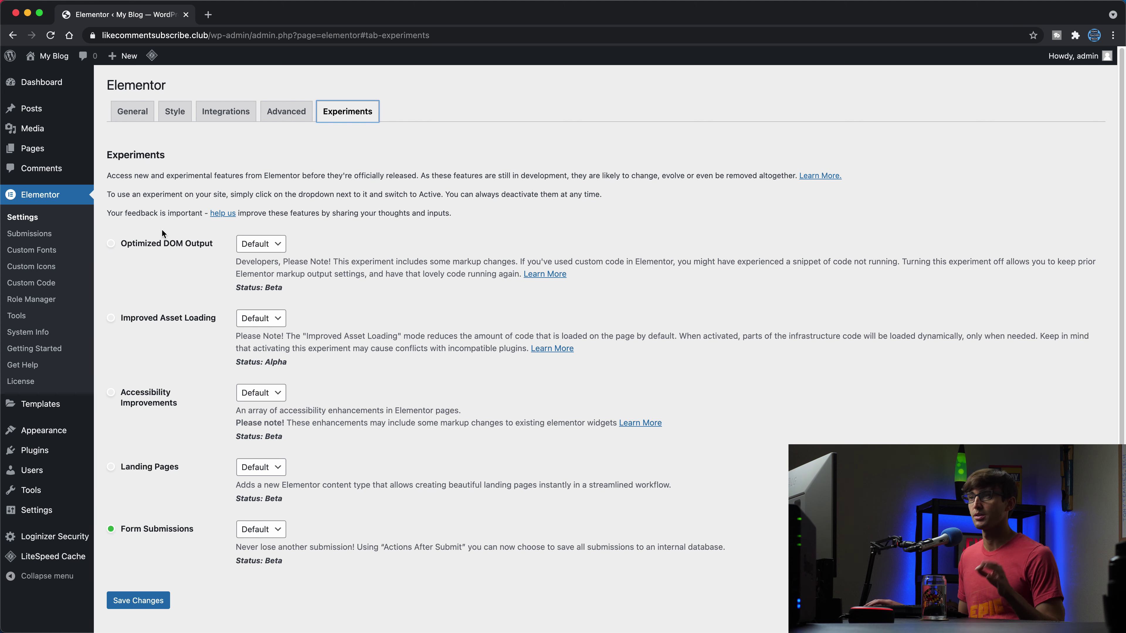
Step: Add a new page from the Pages list and start titling it Sign Up
click(71, 149)
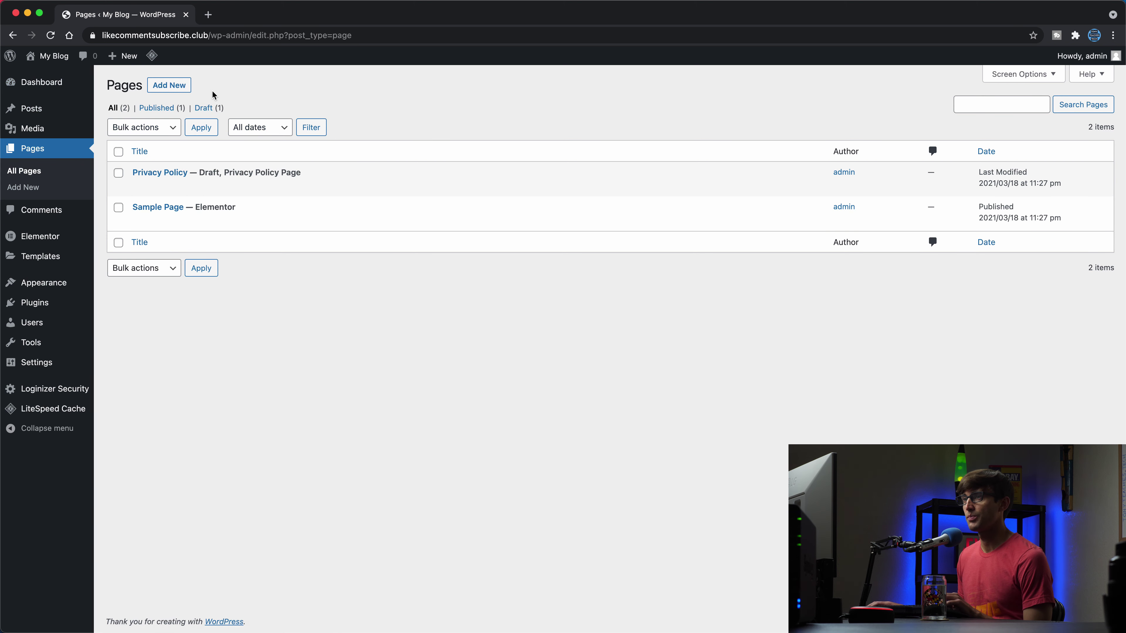
click(168, 85)
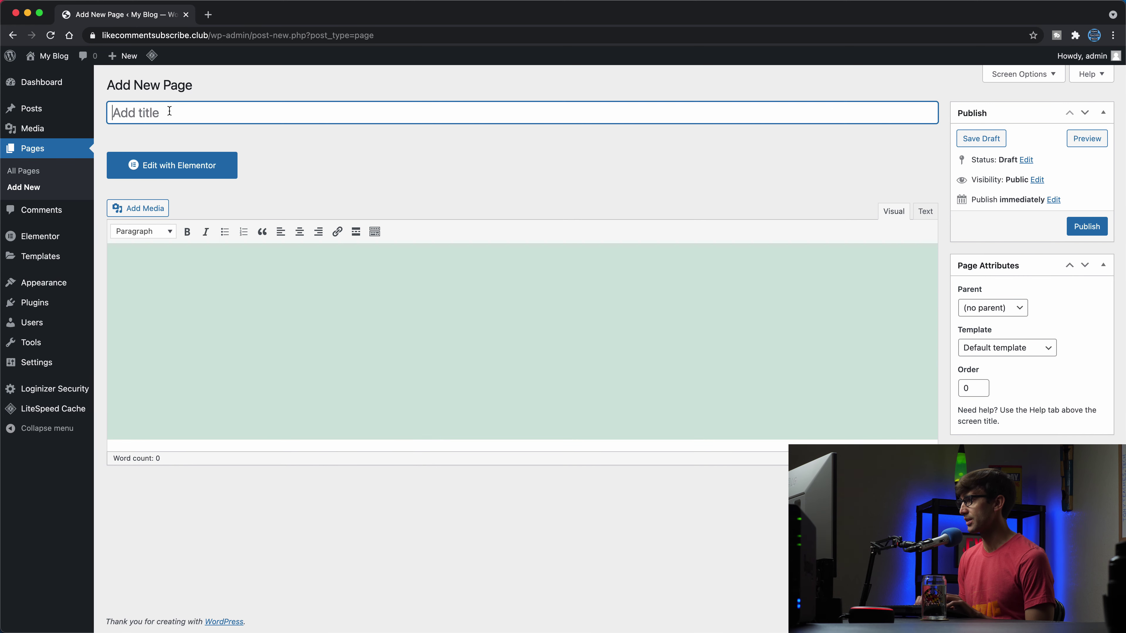
text(Sig)
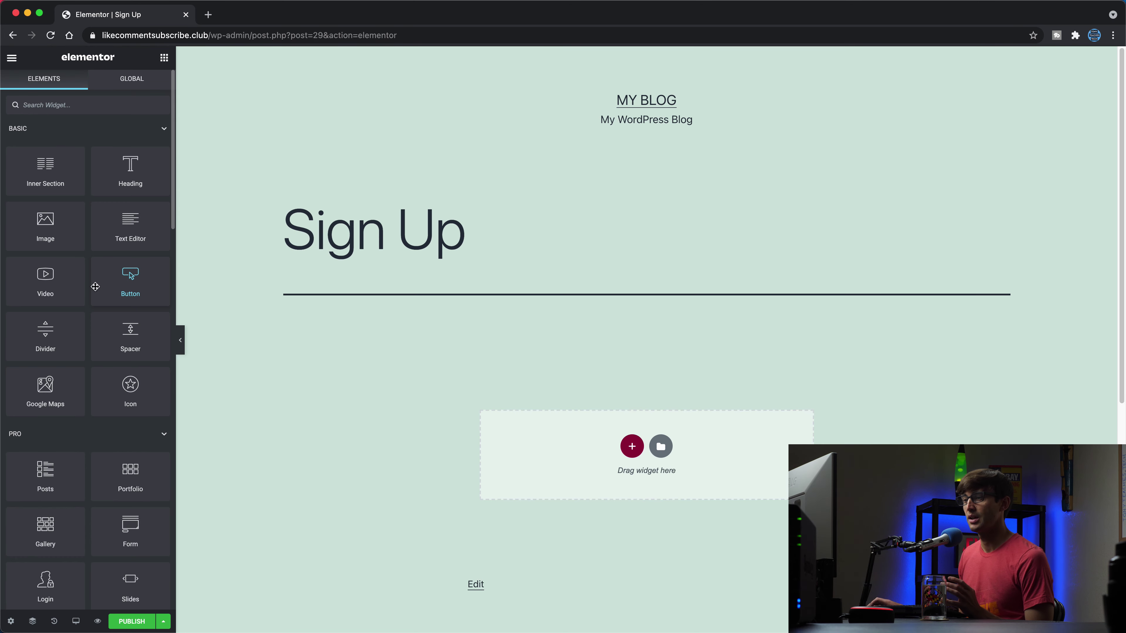
Step: Place a Form widget on the page and delete its Message field
drag(120, 530, 612, 449)
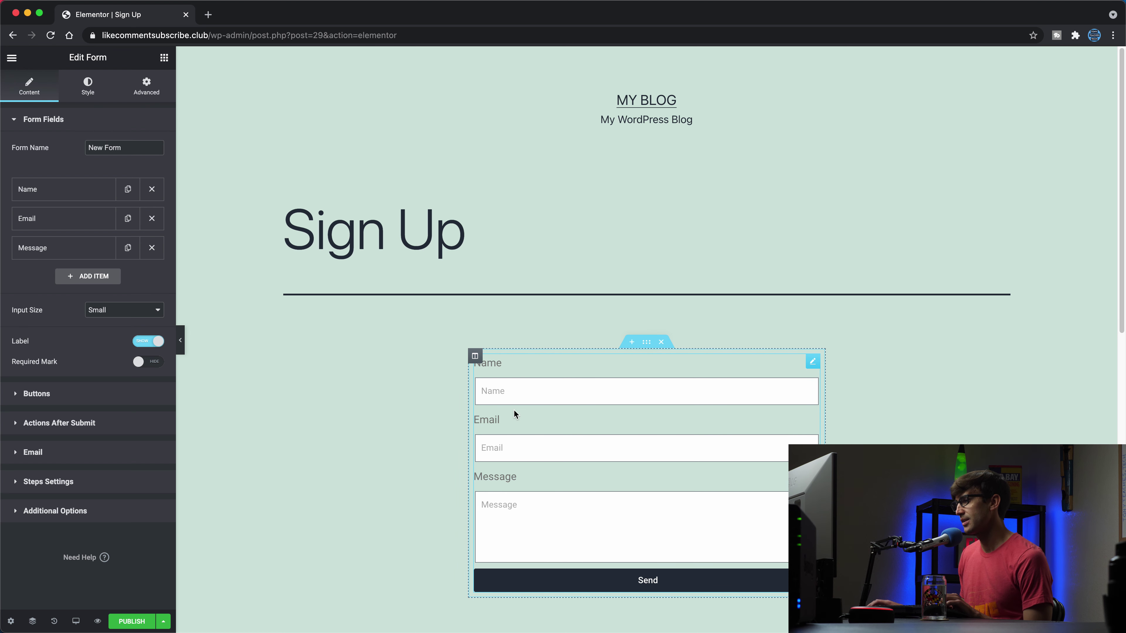
click(537, 528)
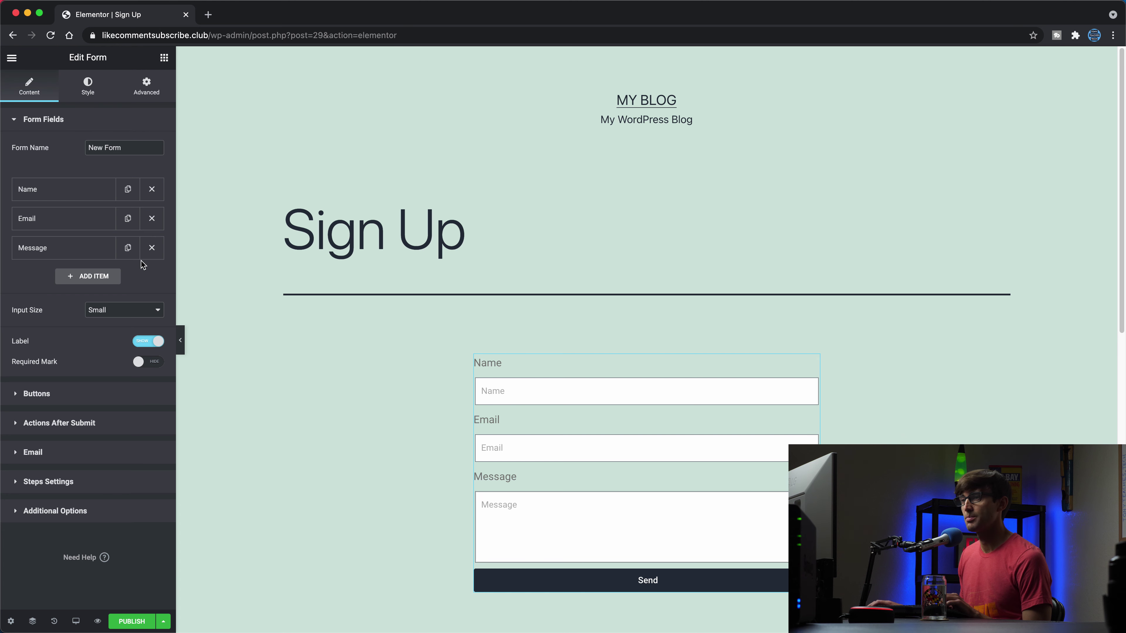
click(160, 255)
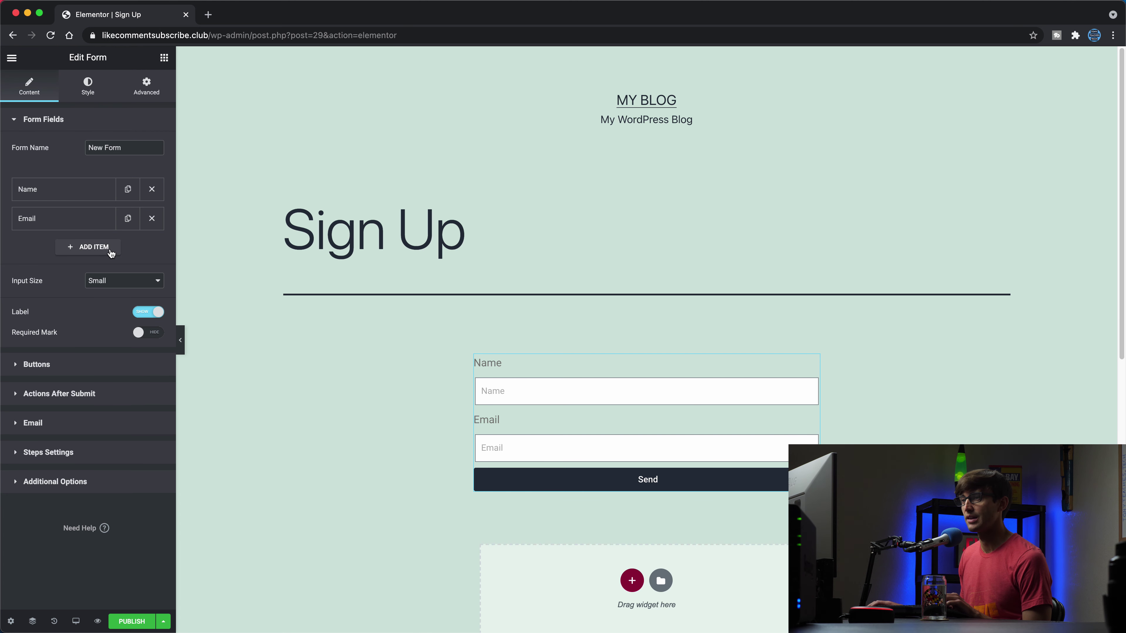
Step: Add a Date-type field labelled Availability to the form
click(109, 251)
click(116, 304)
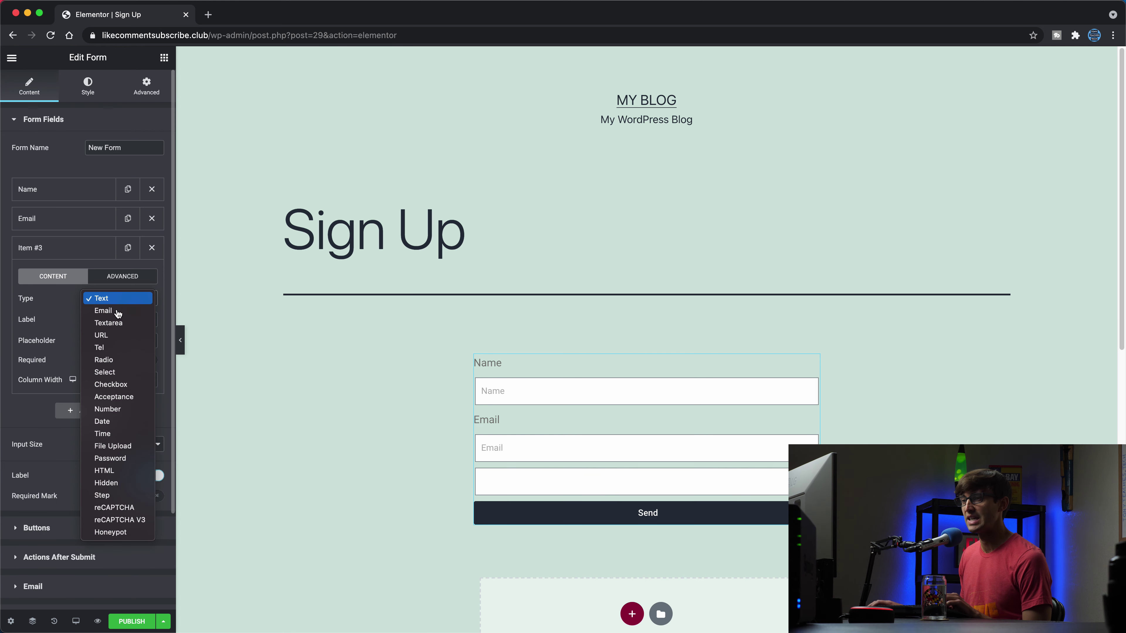
click(133, 422)
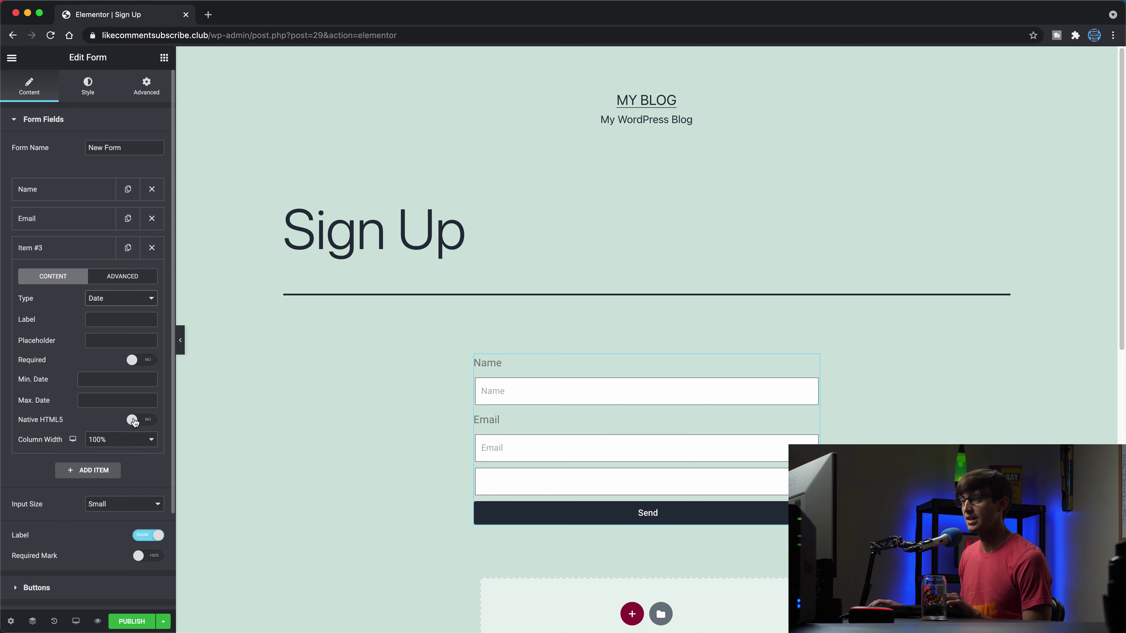
click(117, 318)
text(A)
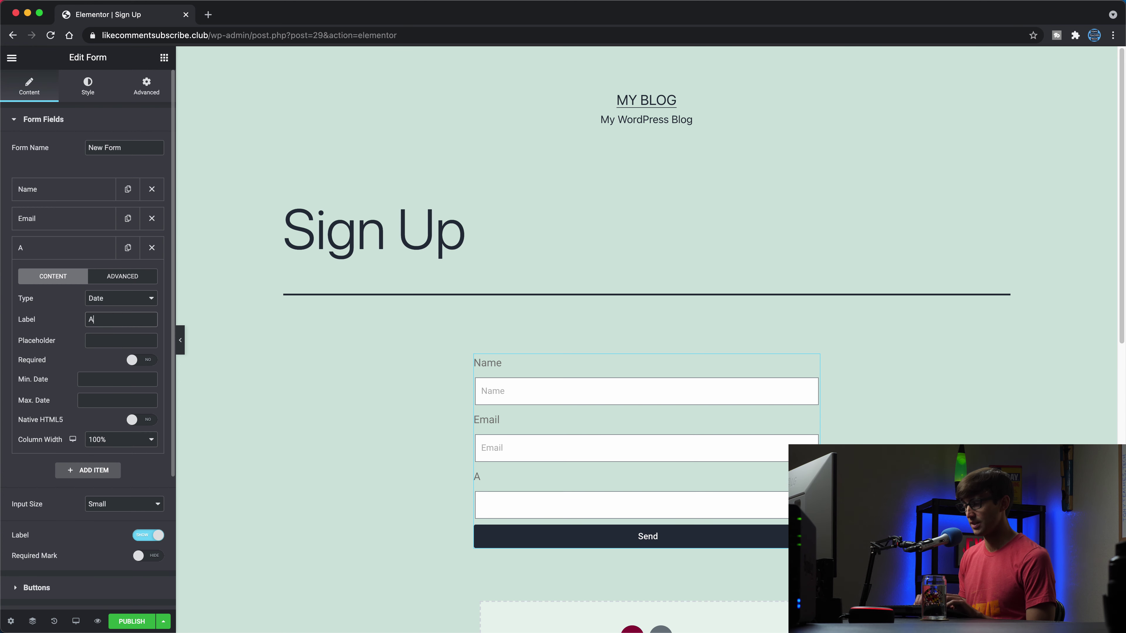
text(vailability)
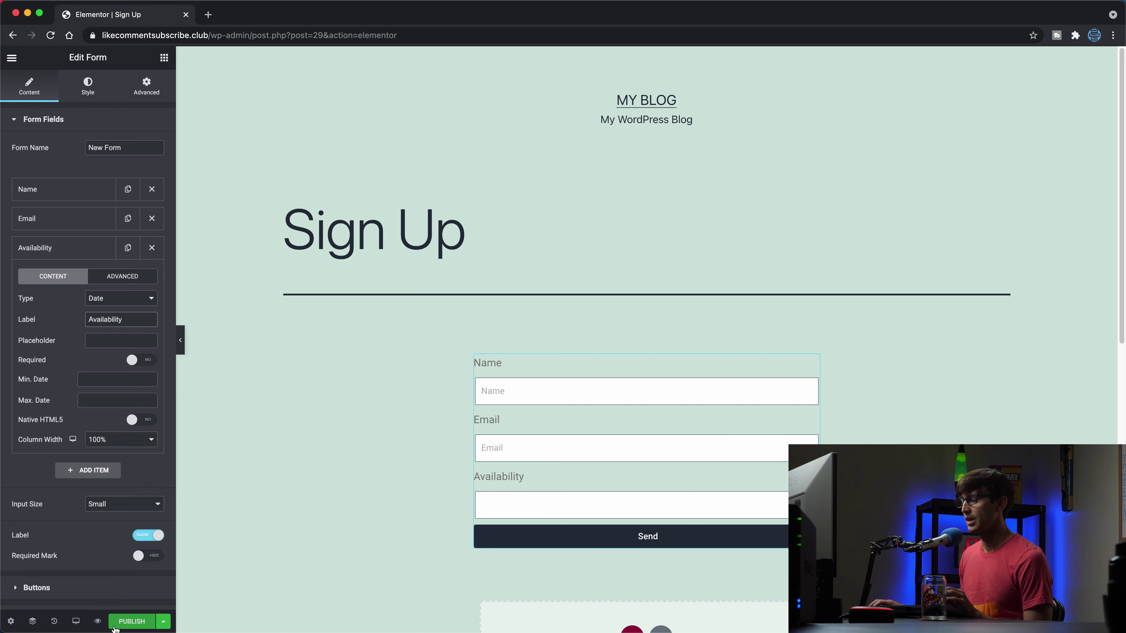
Step: Publish the Sign Up page, view it live, and enter a name and e-mail address
click(130, 622)
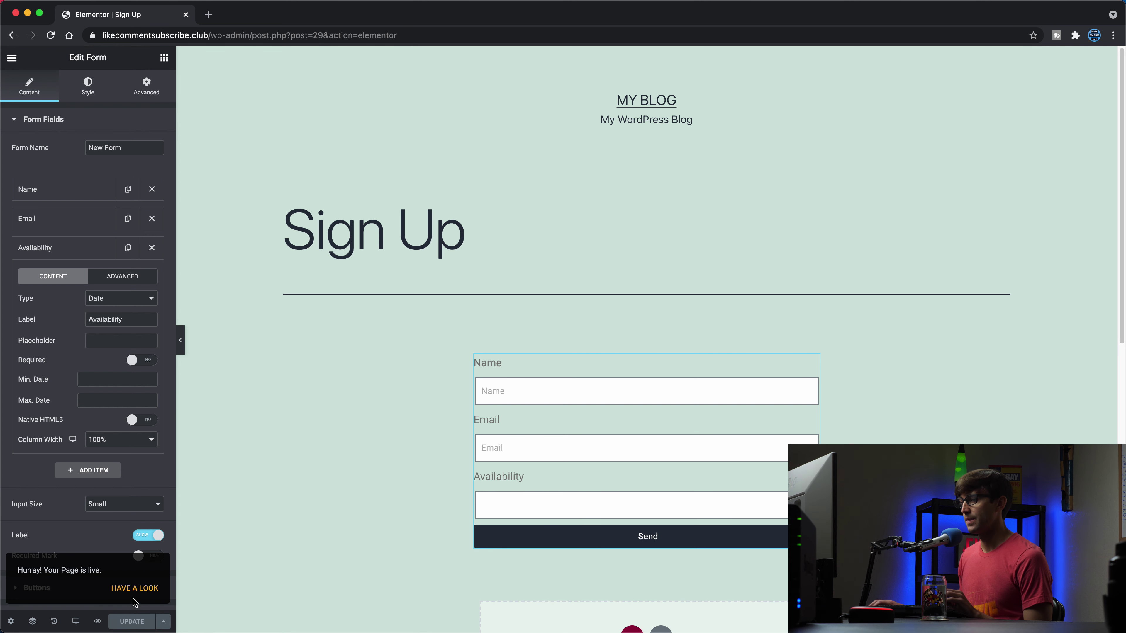
click(133, 596)
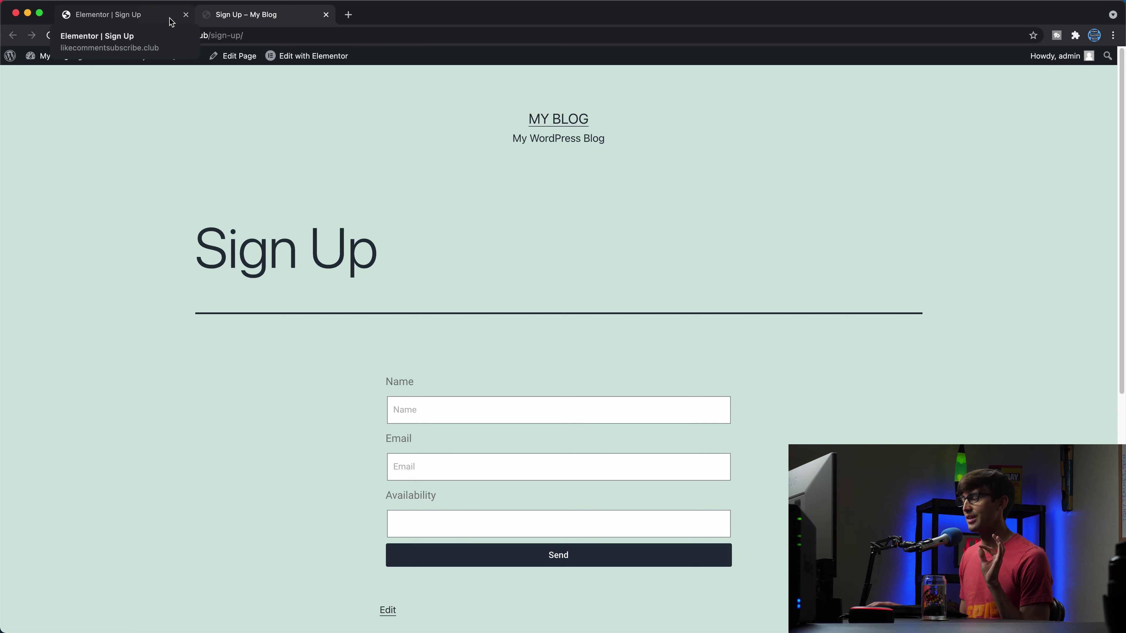
click(493, 404)
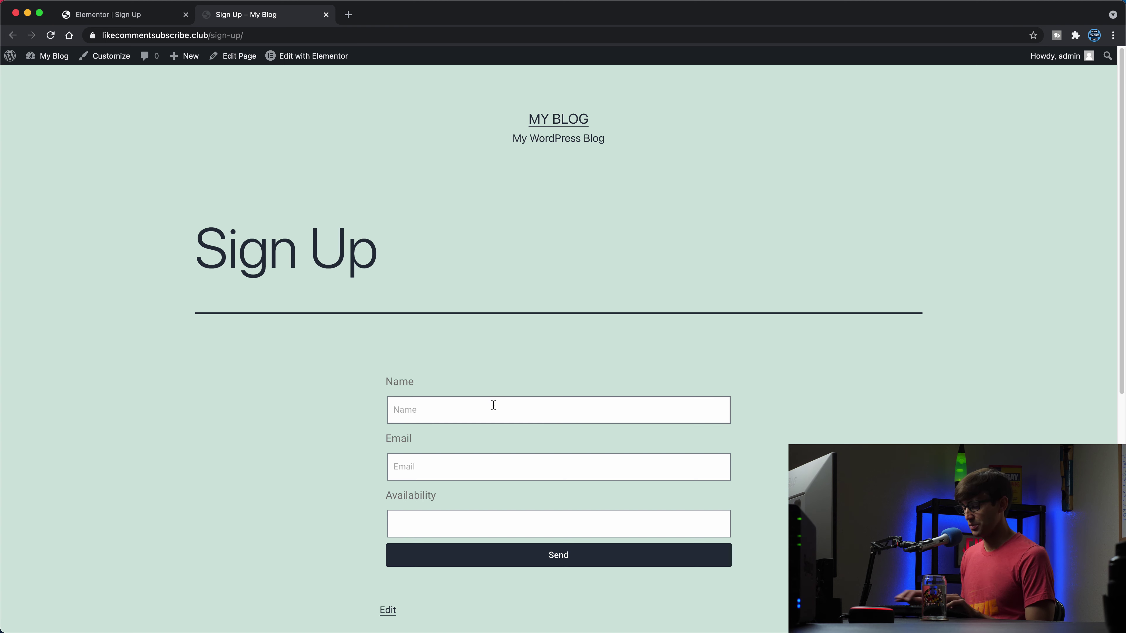
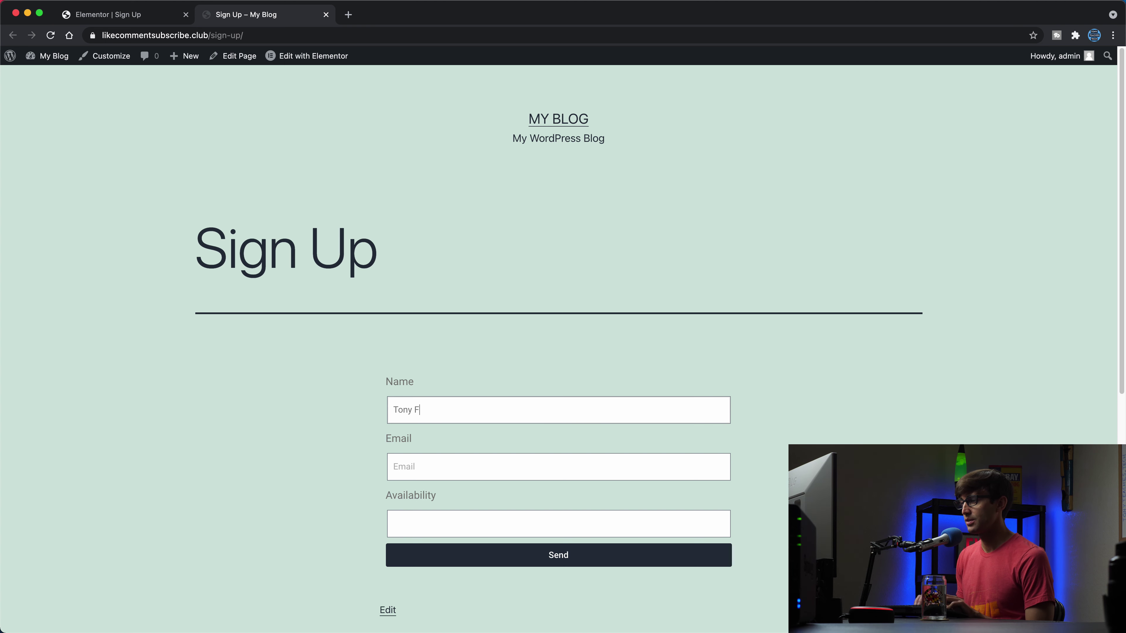
key(Tab)
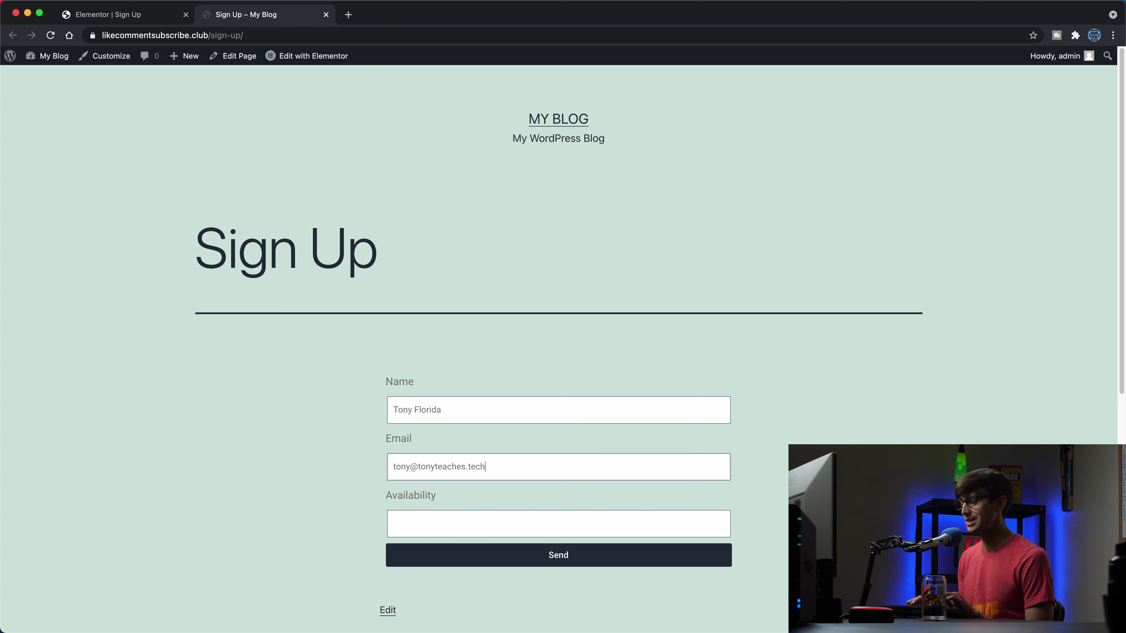
Step: Choose April 14, 2021 as the availability date and send the form
key(Tab)
scroll(605, 443, down, 5)
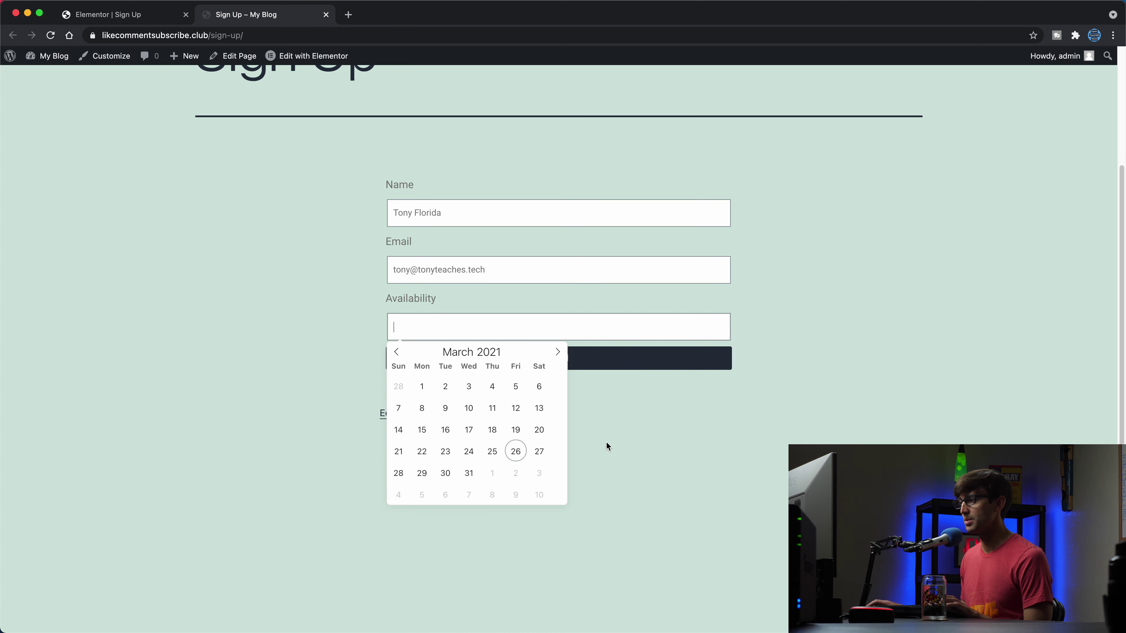
click(557, 351)
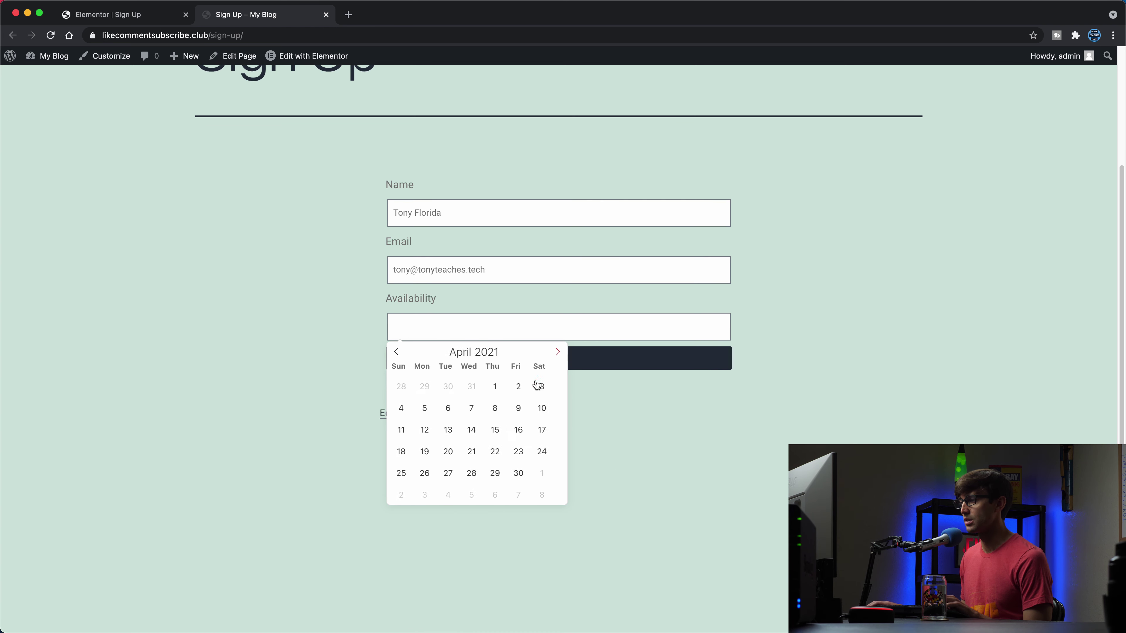
click(469, 430)
scroll(585, 429, up, 1)
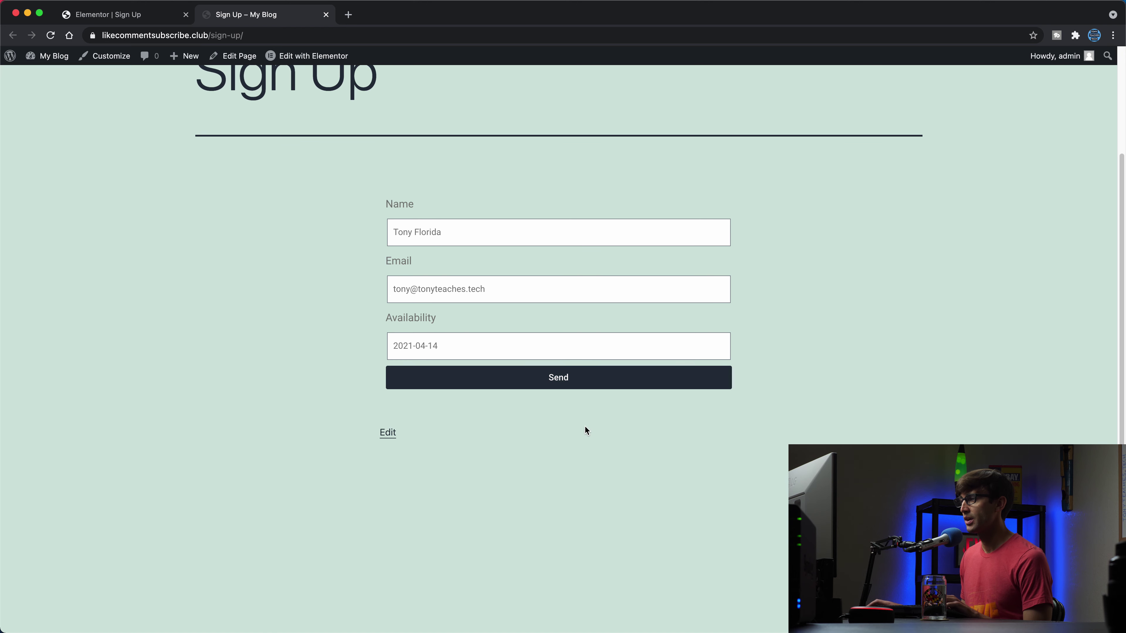
click(577, 377)
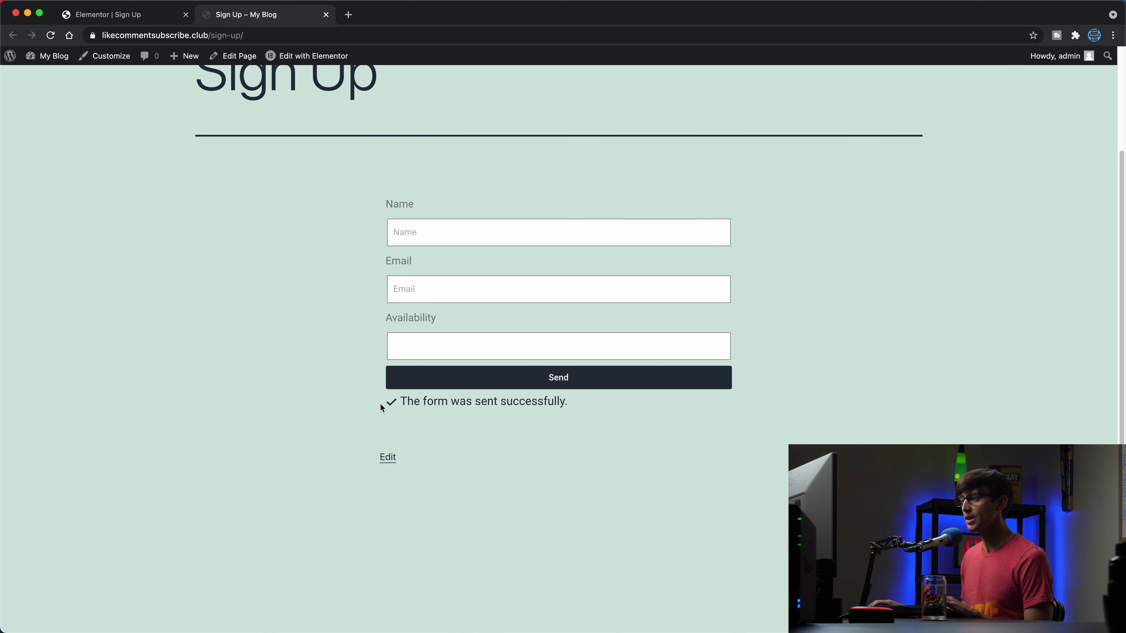
Step: Leave the Elementor editor for the WordPress dashboard via Elementor's main menu
click(132, 17)
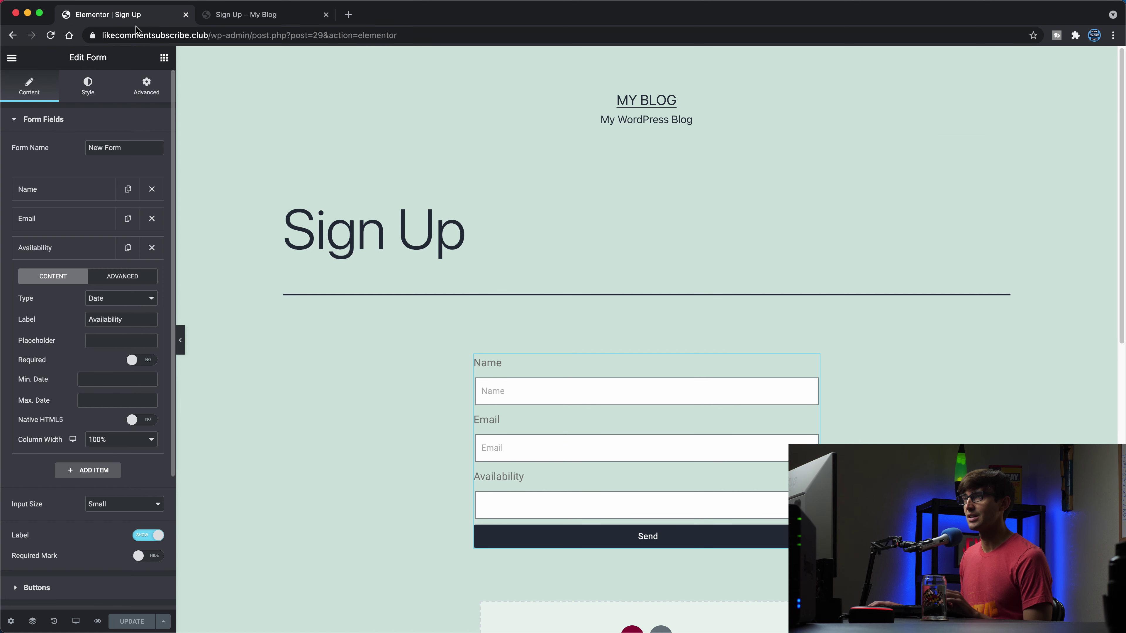
click(12, 58)
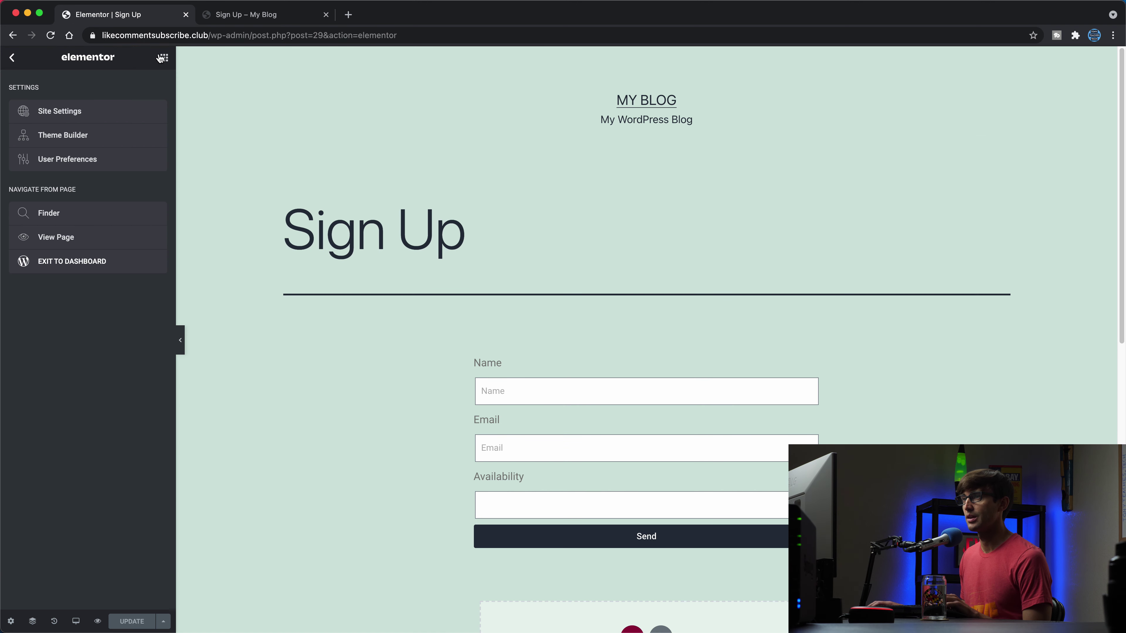
click(19, 57)
click(21, 57)
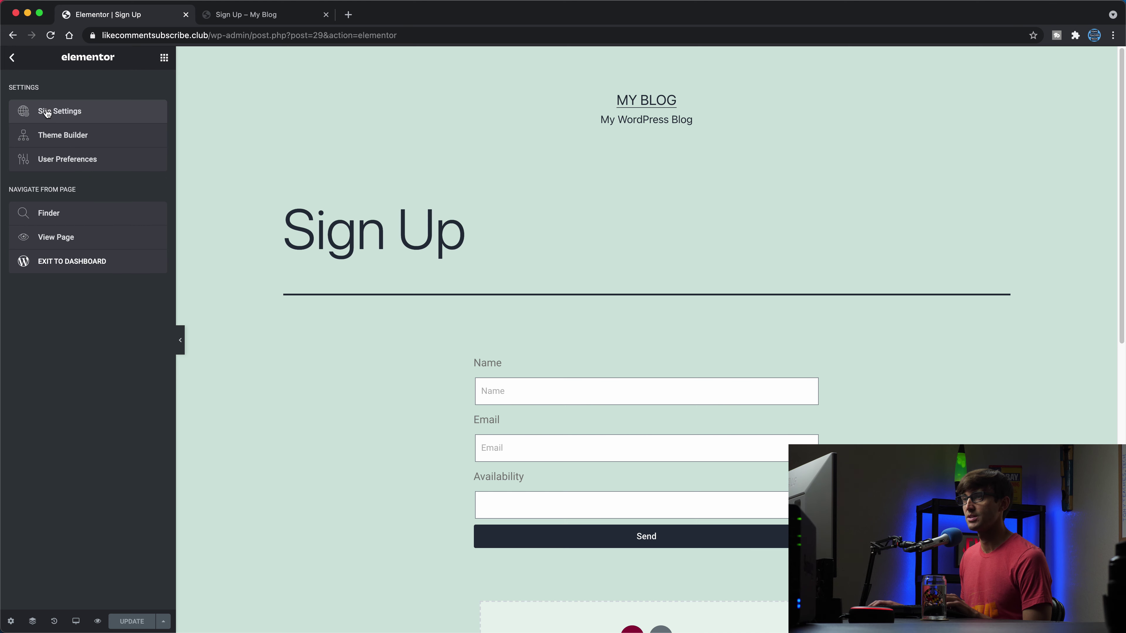
drag(44, 110, 41, 271)
click(41, 271)
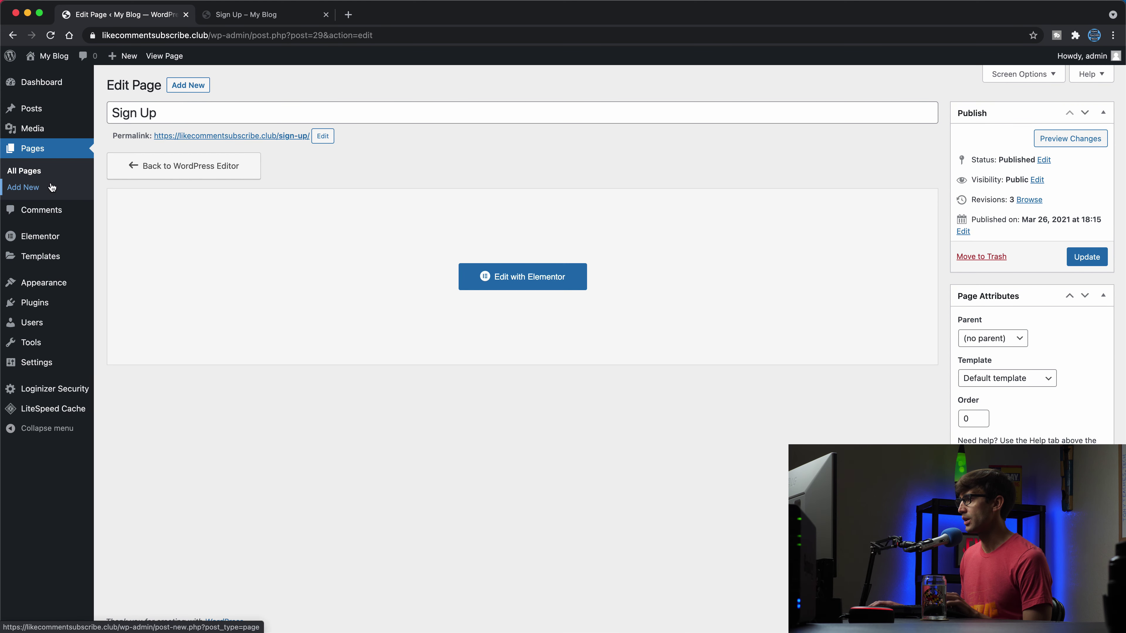
Step: View the single submission under Elementor > Submissions, checking its April 14, 2021 availability
click(44, 237)
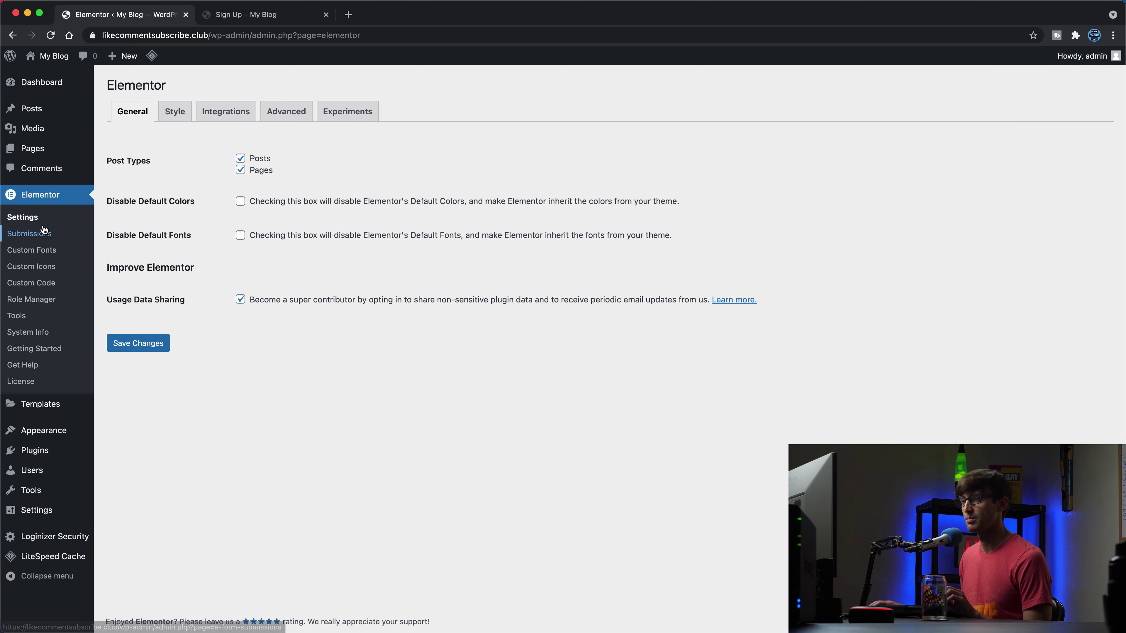
click(44, 234)
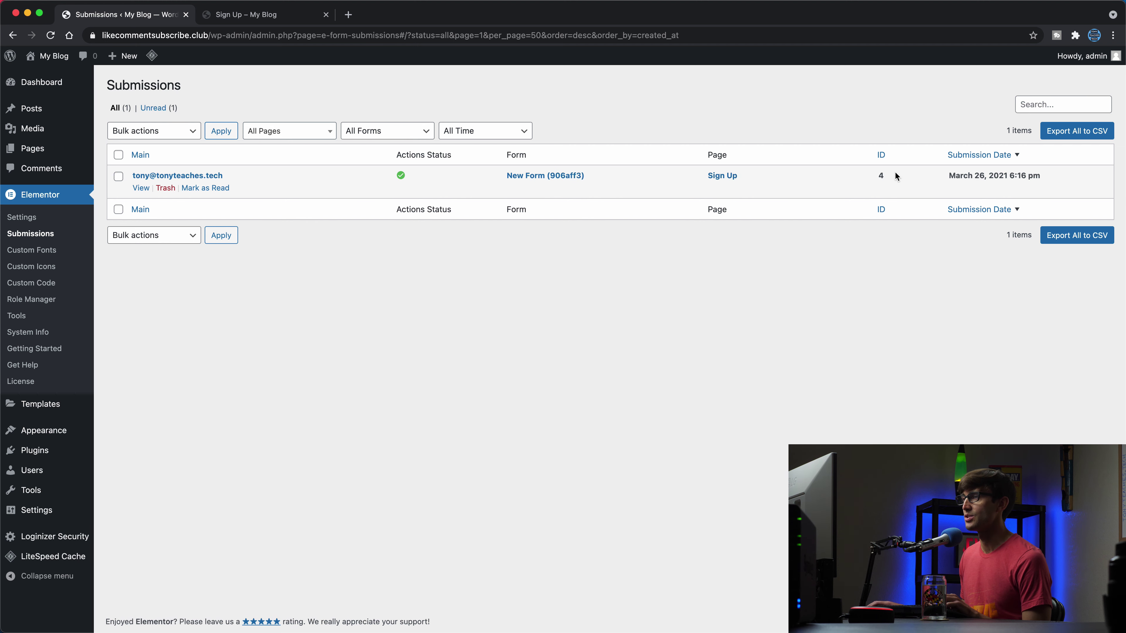
click(142, 189)
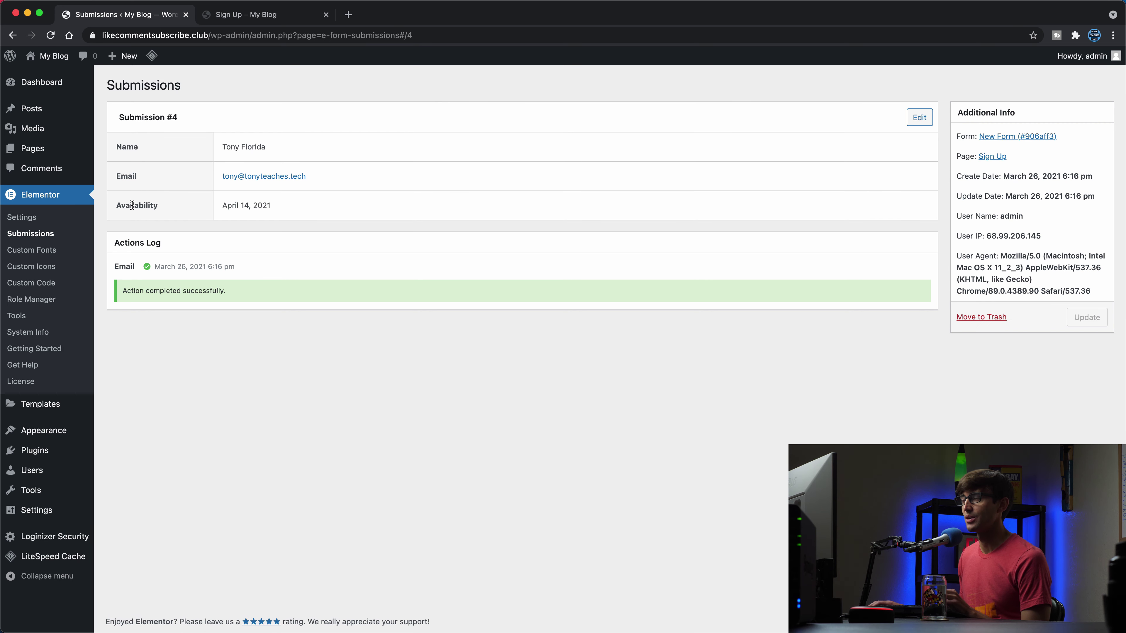
double_click(225, 207)
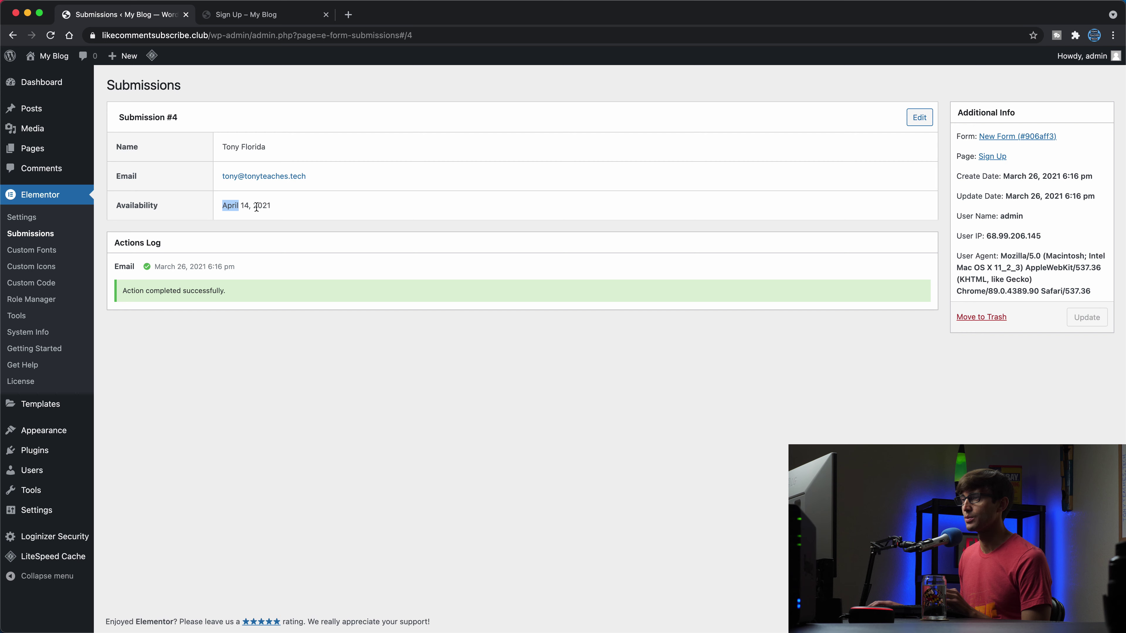
click(278, 208)
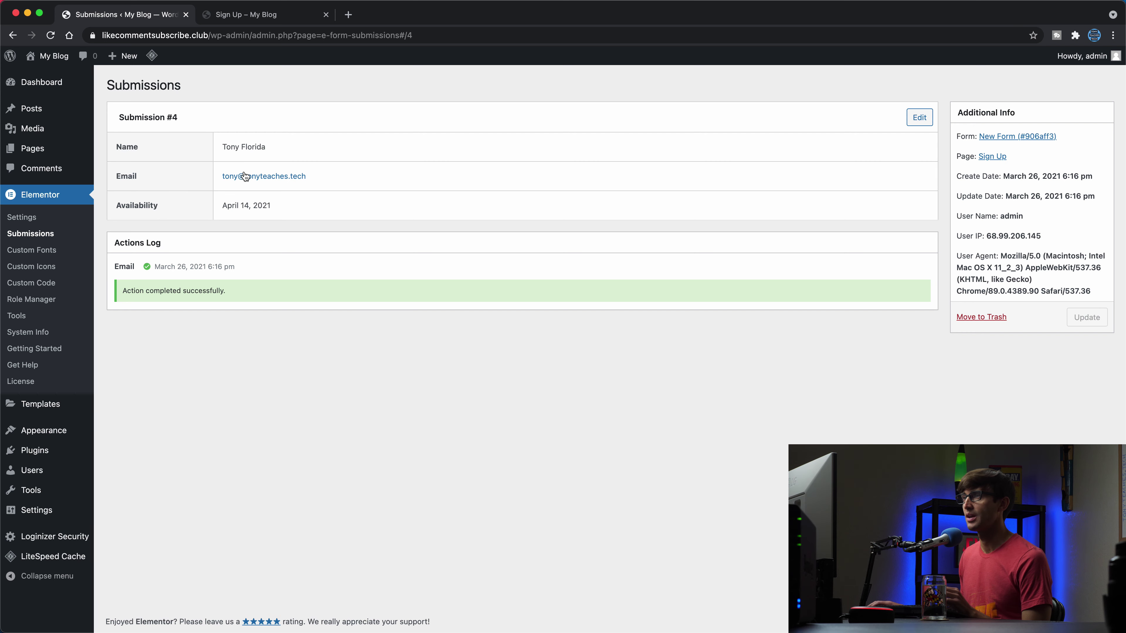
Step: Edit the Sign Up page in Elementor and show the form's Actions After Submit
click(247, 21)
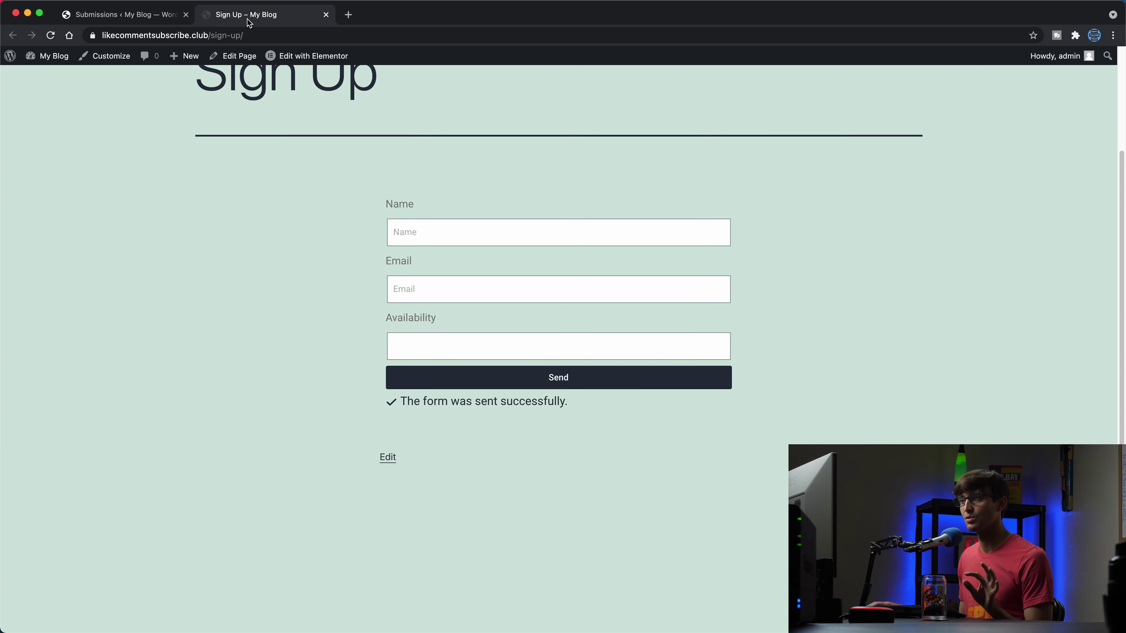
click(300, 55)
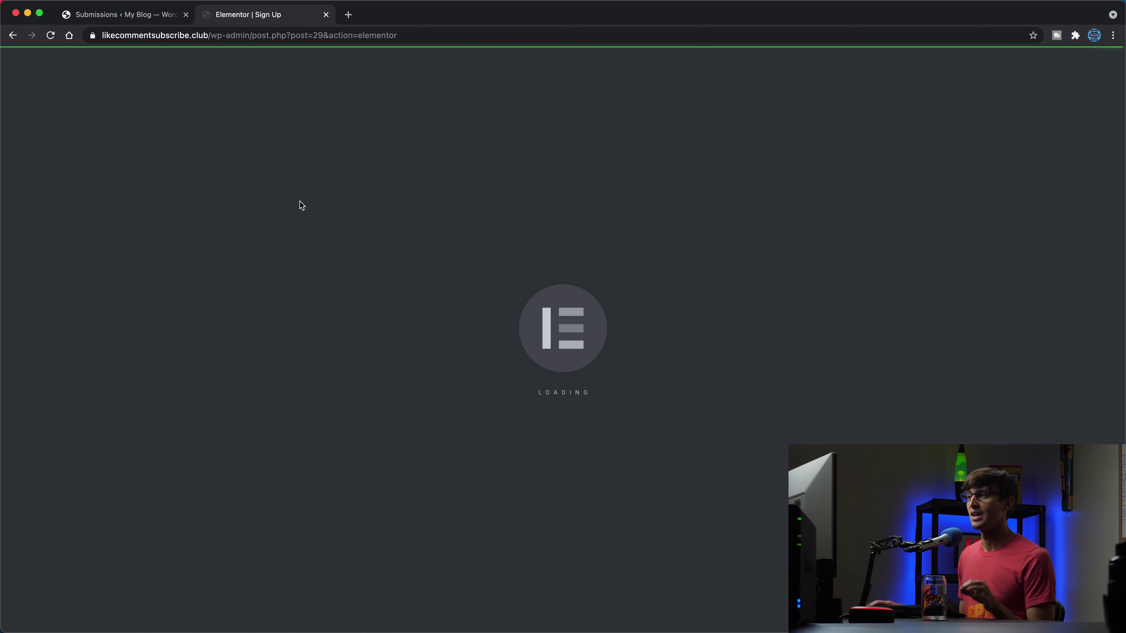
scroll(581, 410, down, 1)
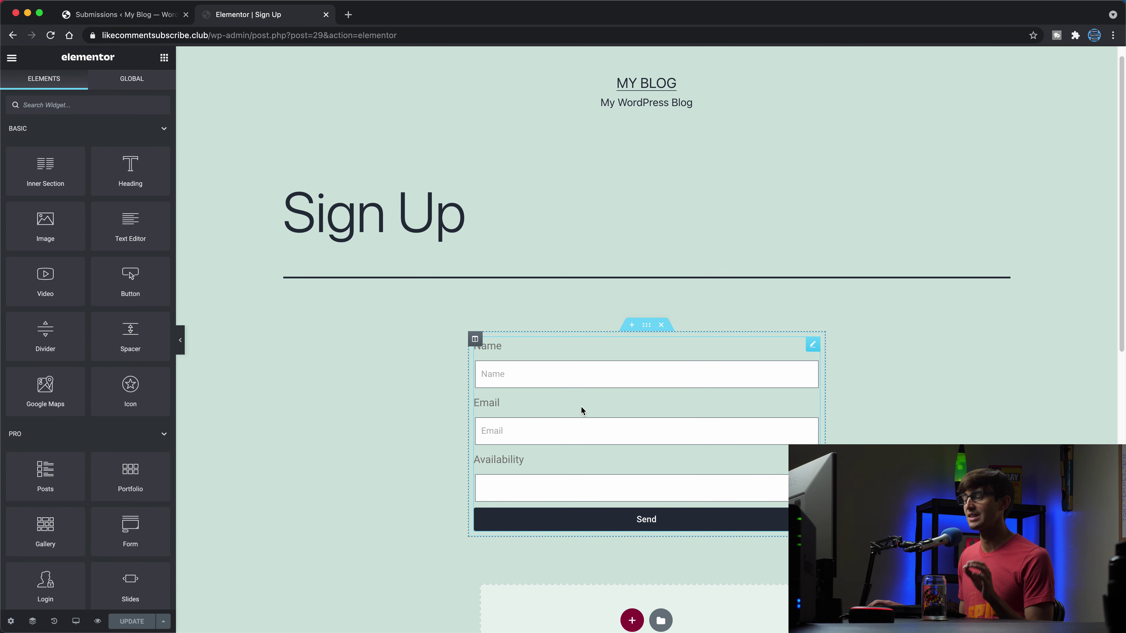
click(580, 410)
scroll(397, 410, down, 2)
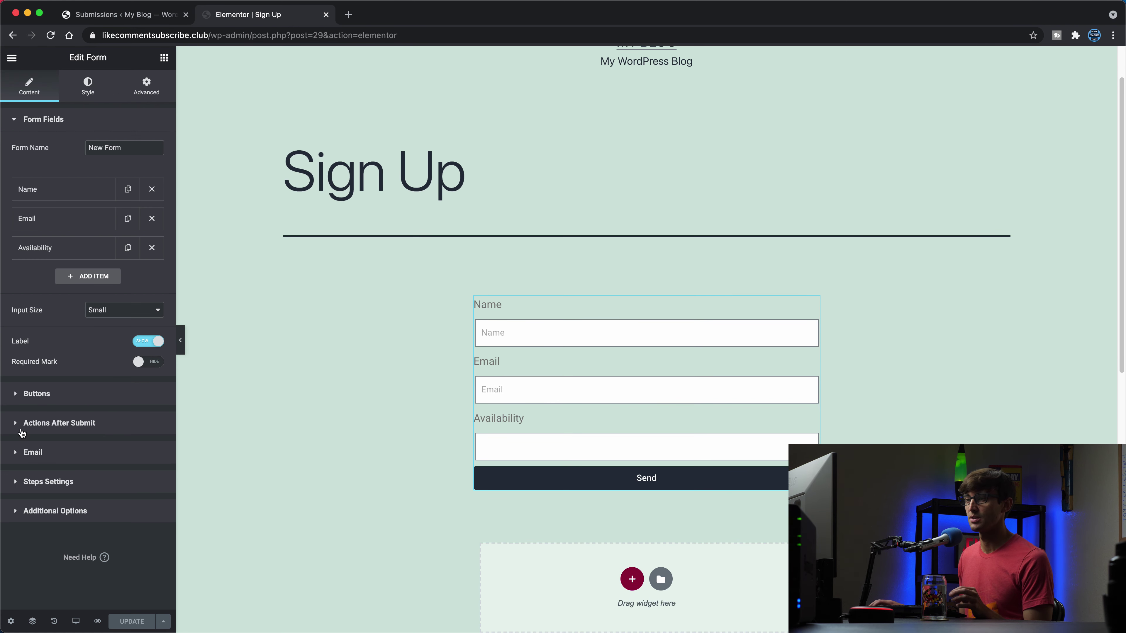
click(35, 422)
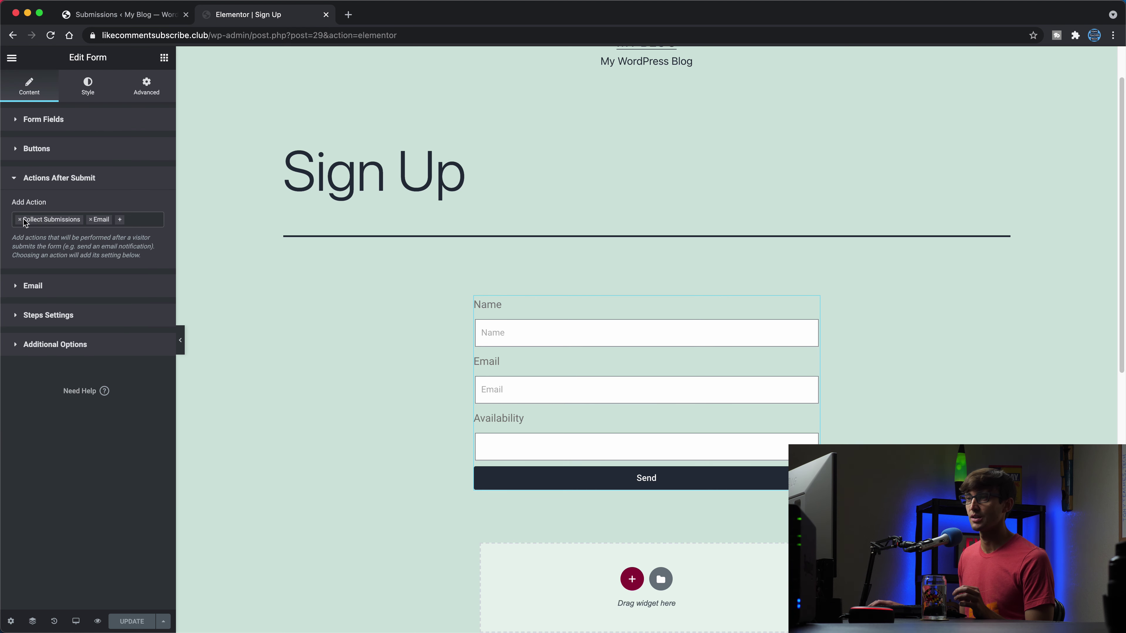
Step: Remove the Email action, keep Collect Submissions, and update the page
click(91, 221)
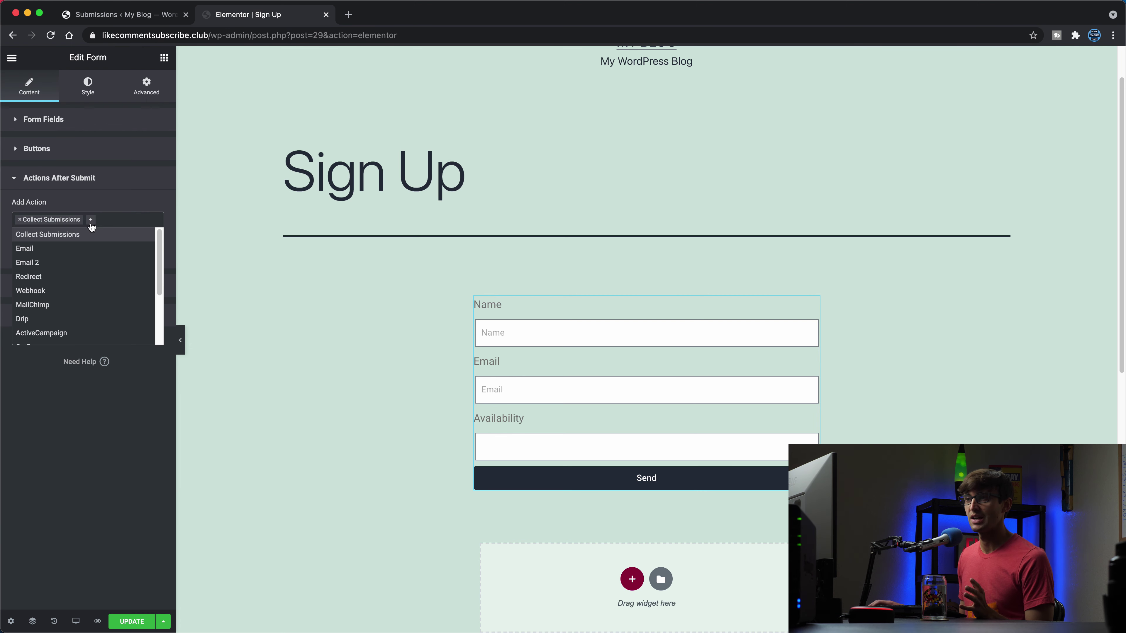
click(47, 243)
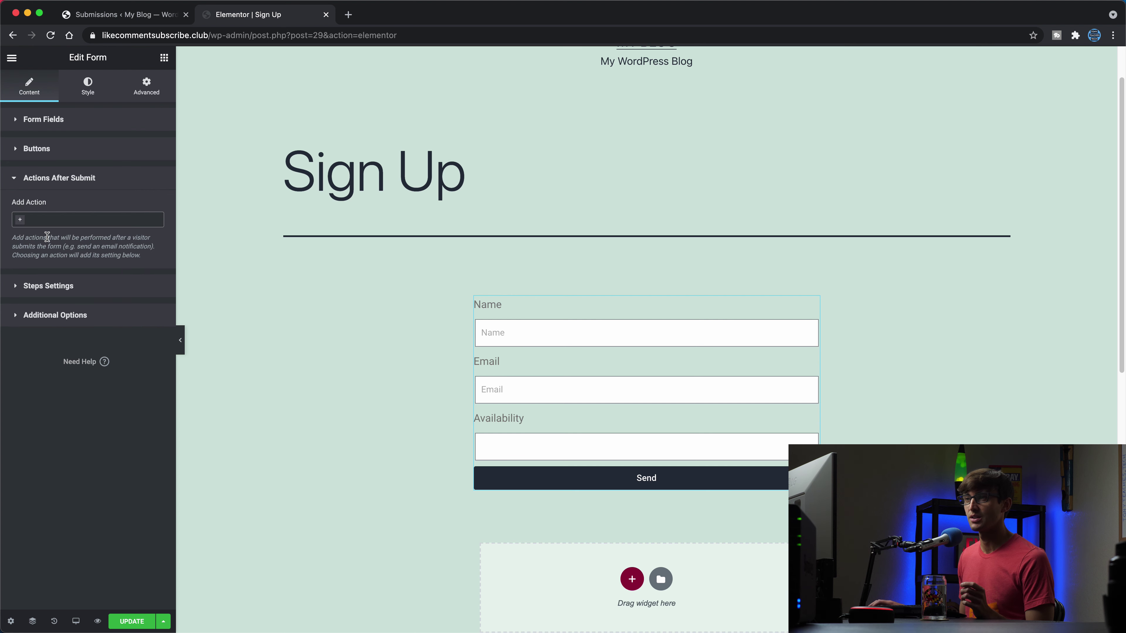
click(20, 225)
click(30, 236)
click(131, 622)
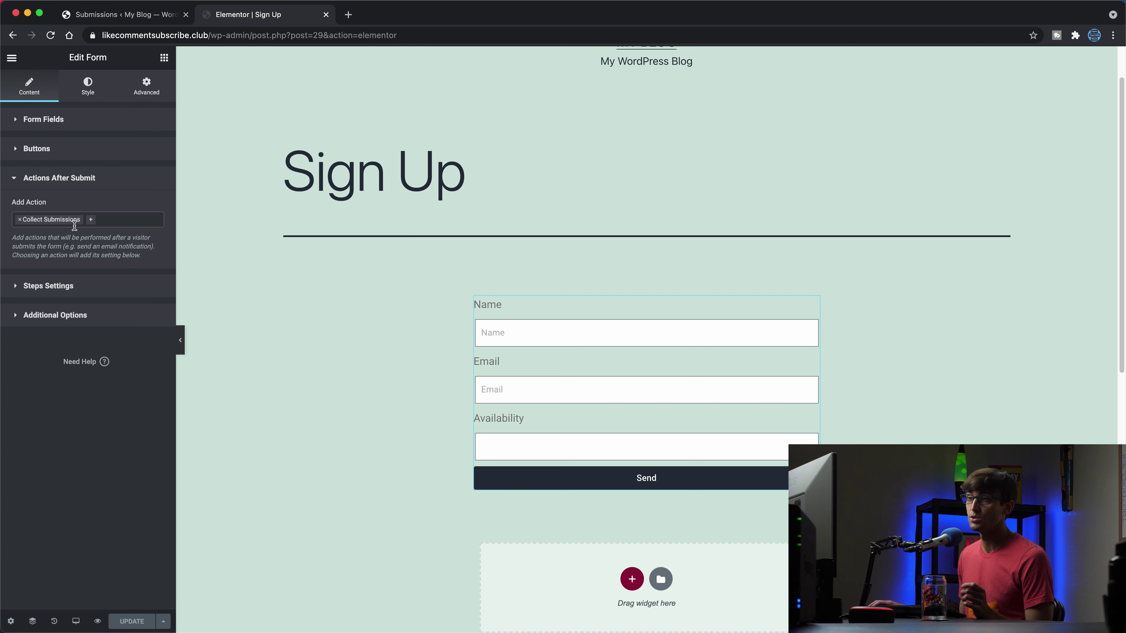
Step: Reopen the after-submit action list and close it without adding any action
click(91, 224)
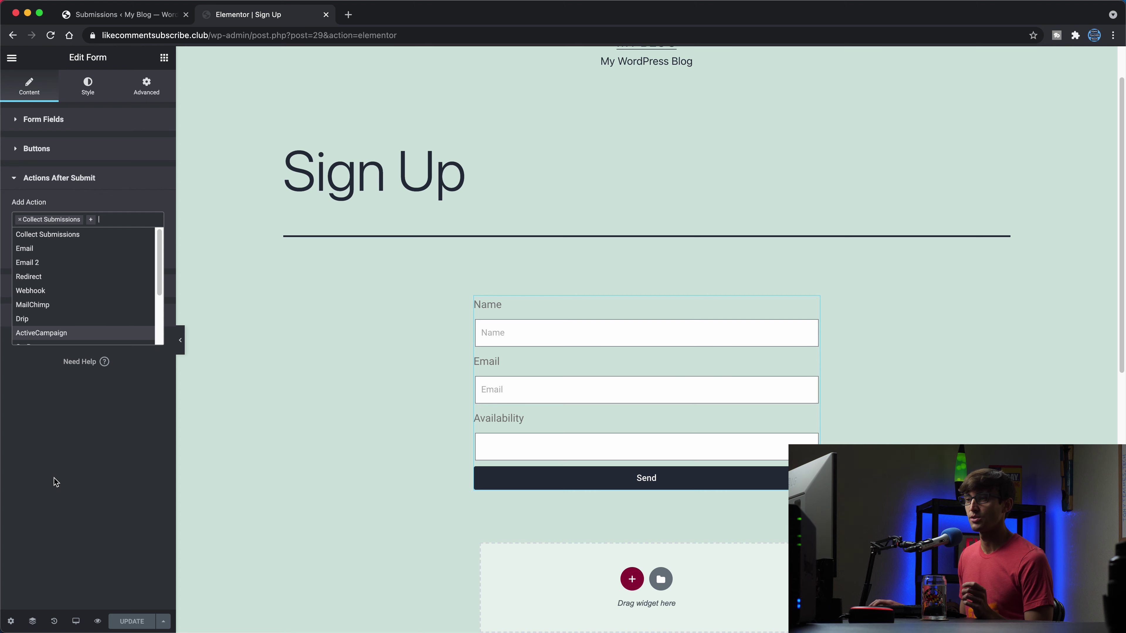
click(118, 389)
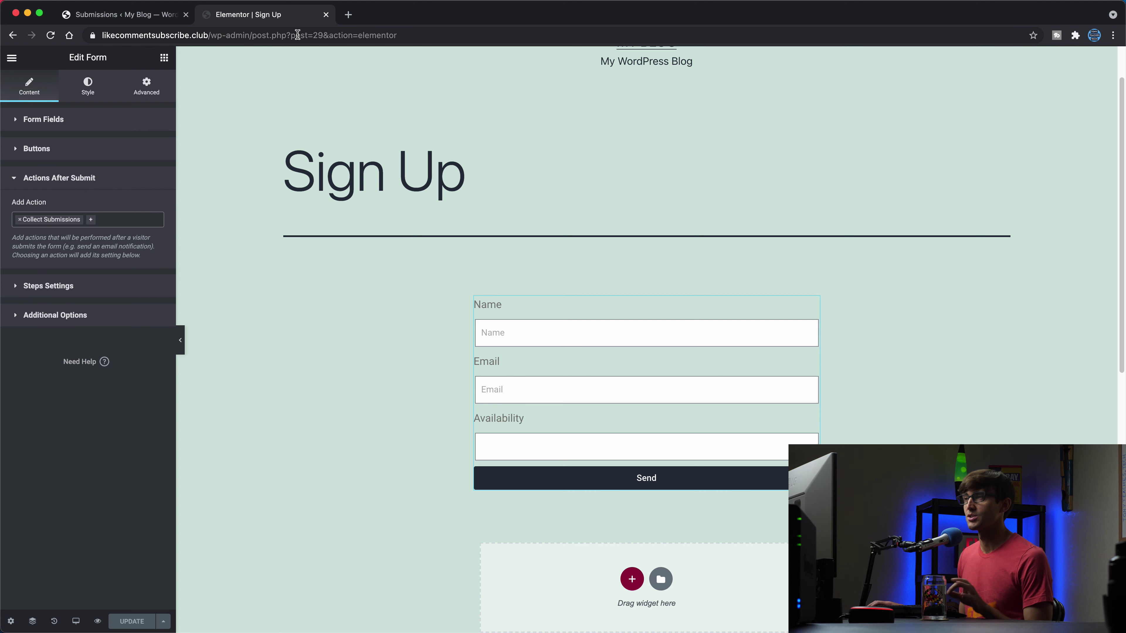
click(157, 16)
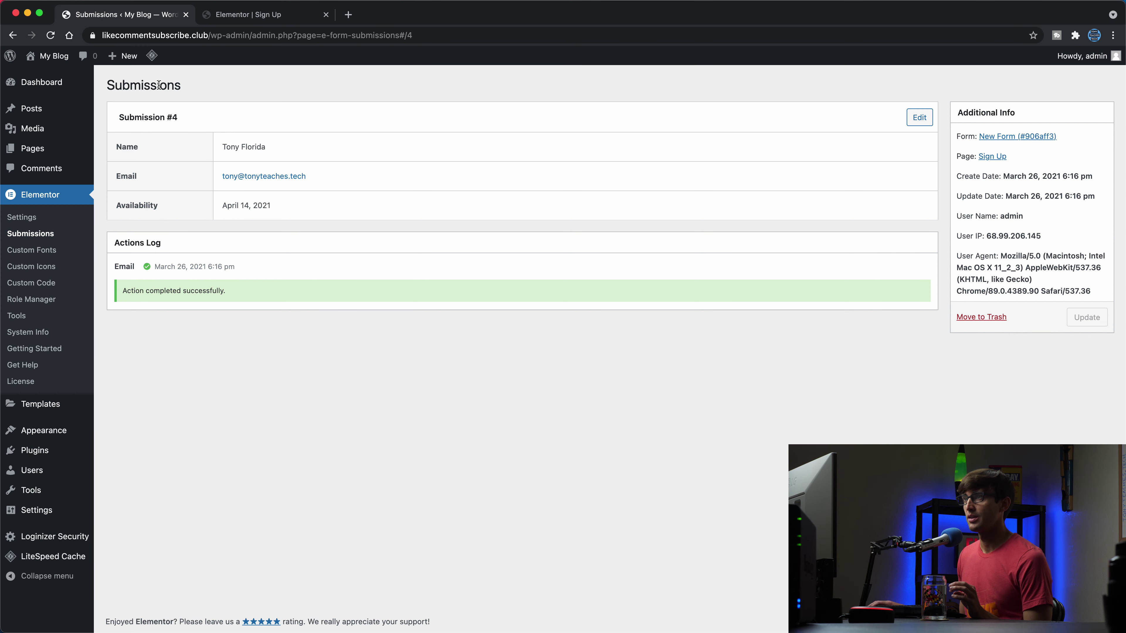
Step: Load the live Sign Up page by pasting its address and completing it with '-up'
click(291, 18)
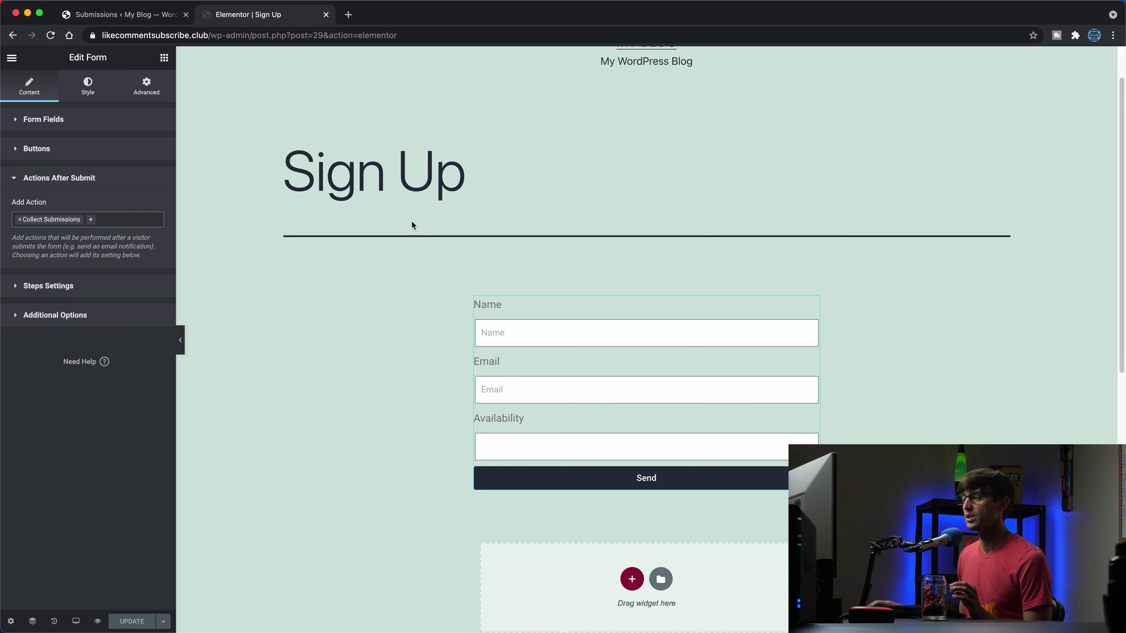
click(218, 33)
text(https://likecommentsubscribe.club/sign)
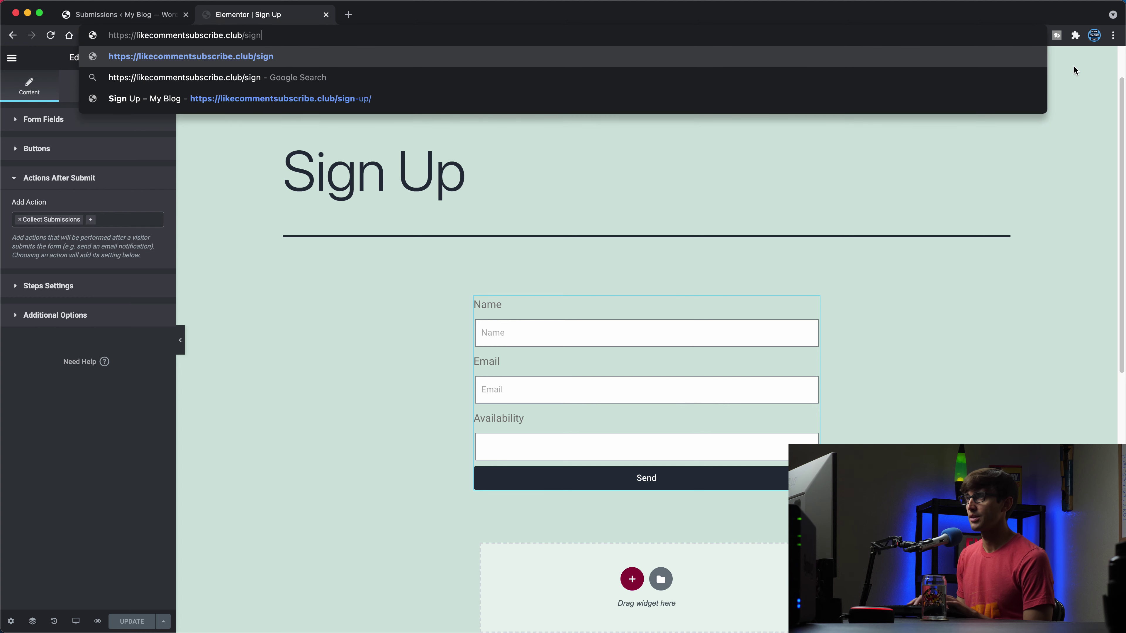
text(-up)
key(Return)
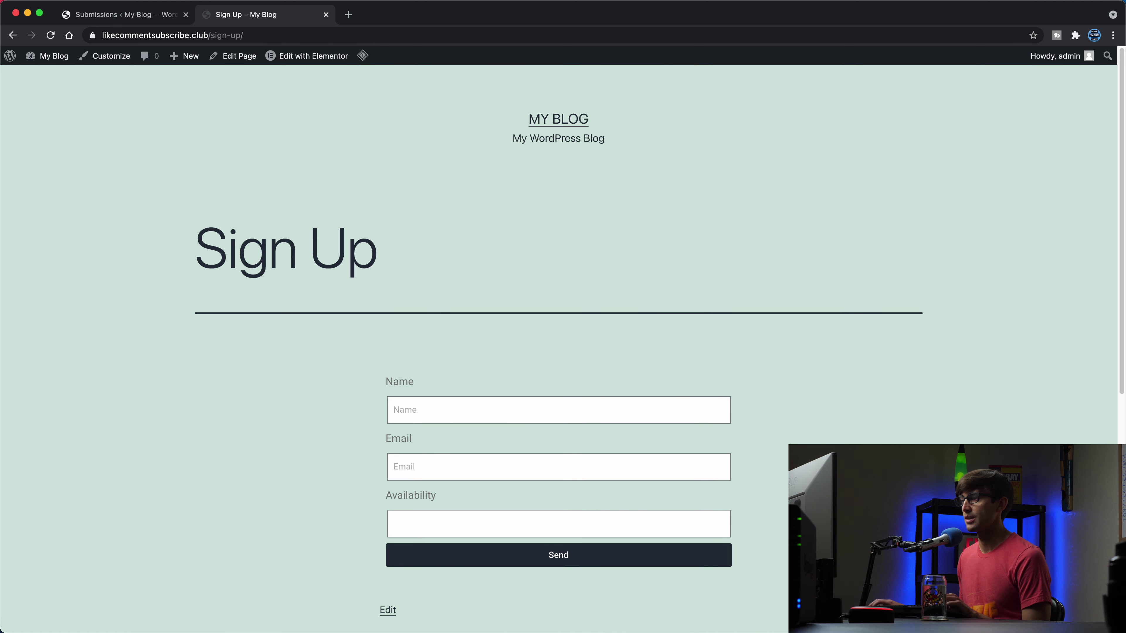
Step: Enter a name and e-mail address, pick April 20, 2021 availability, and send the form
click(451, 398)
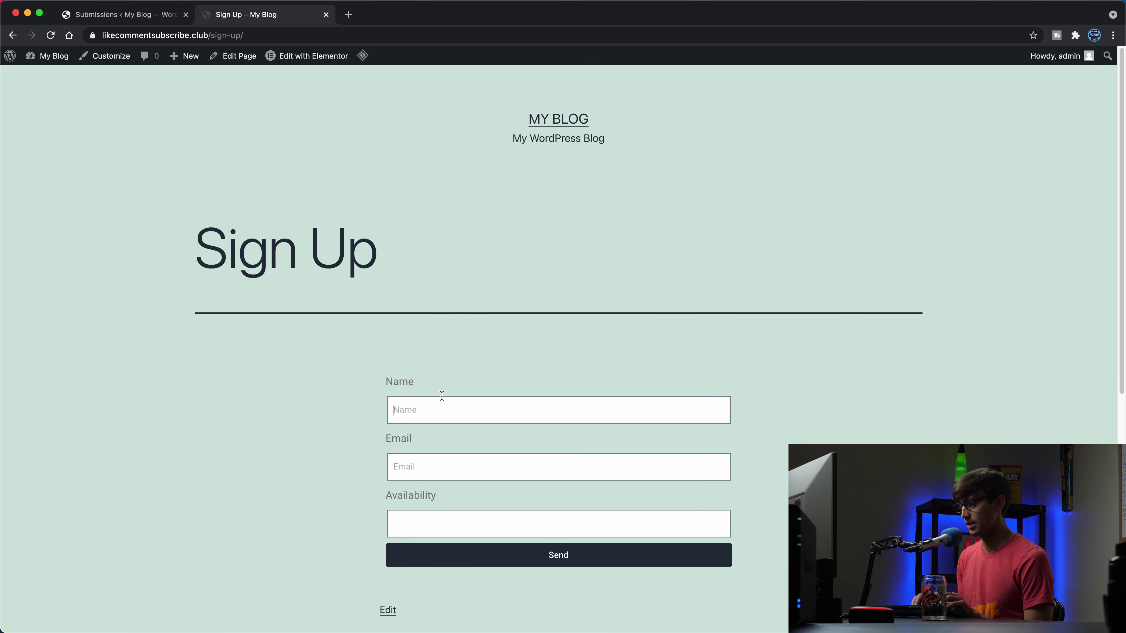
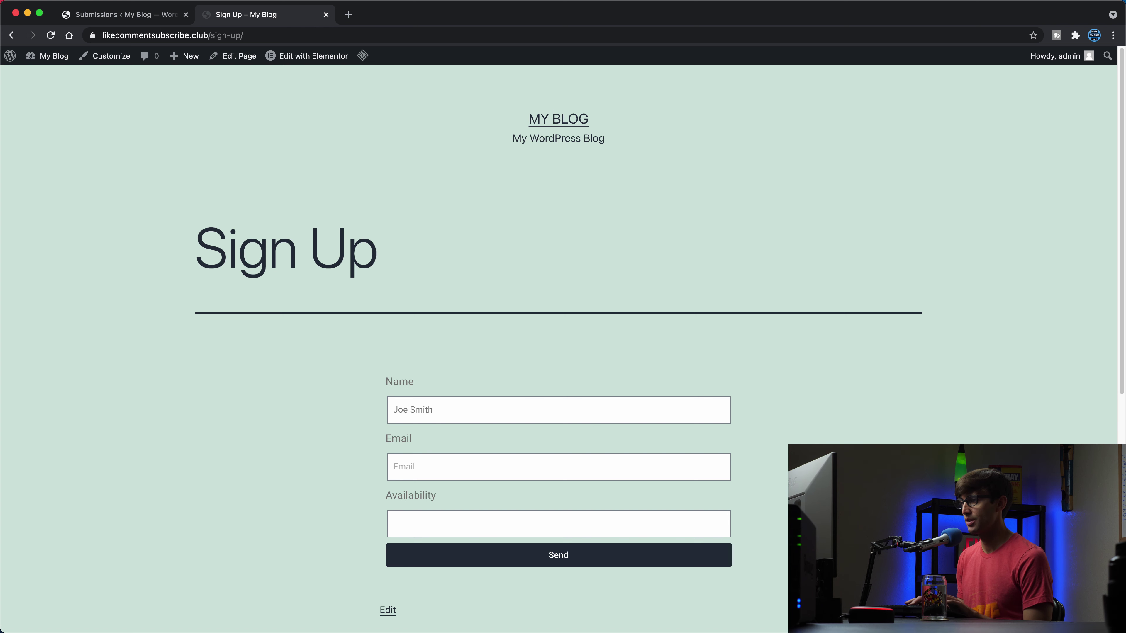
key(Tab)
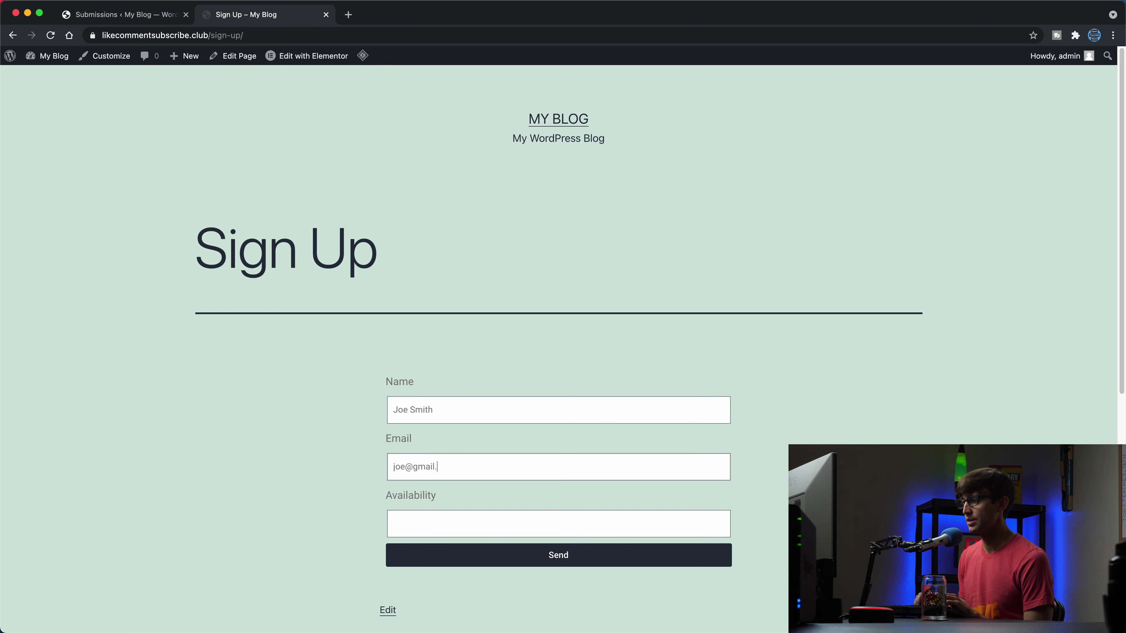
click(514, 525)
click(556, 357)
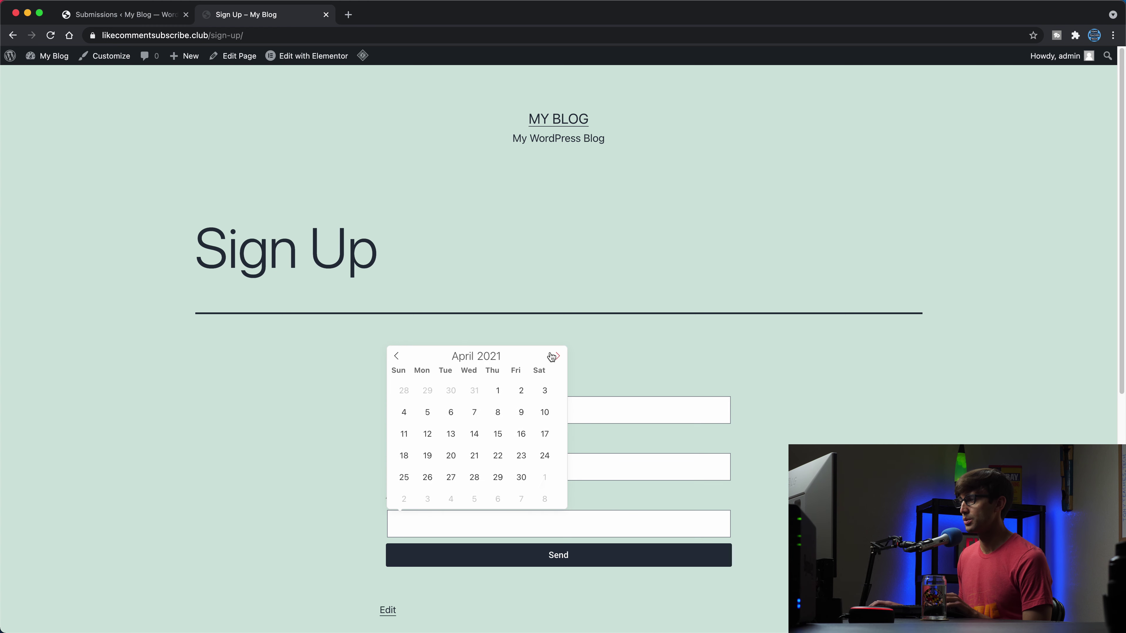
click(446, 455)
click(492, 556)
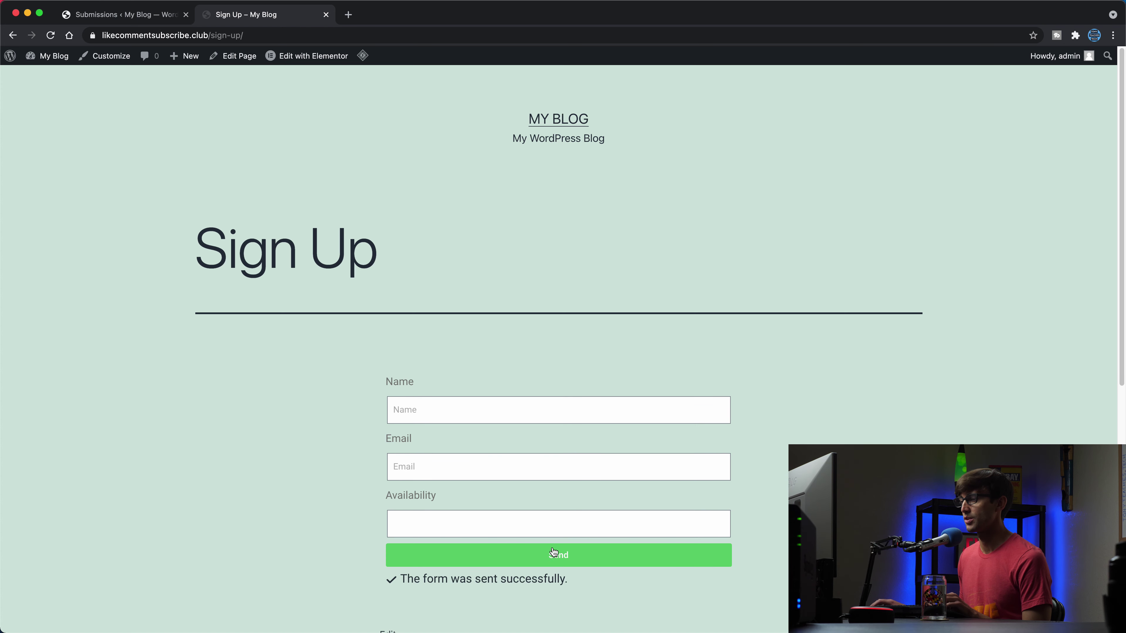
Step: Return to the Submissions list showing new entry ID 5 alongside entry 4
click(146, 14)
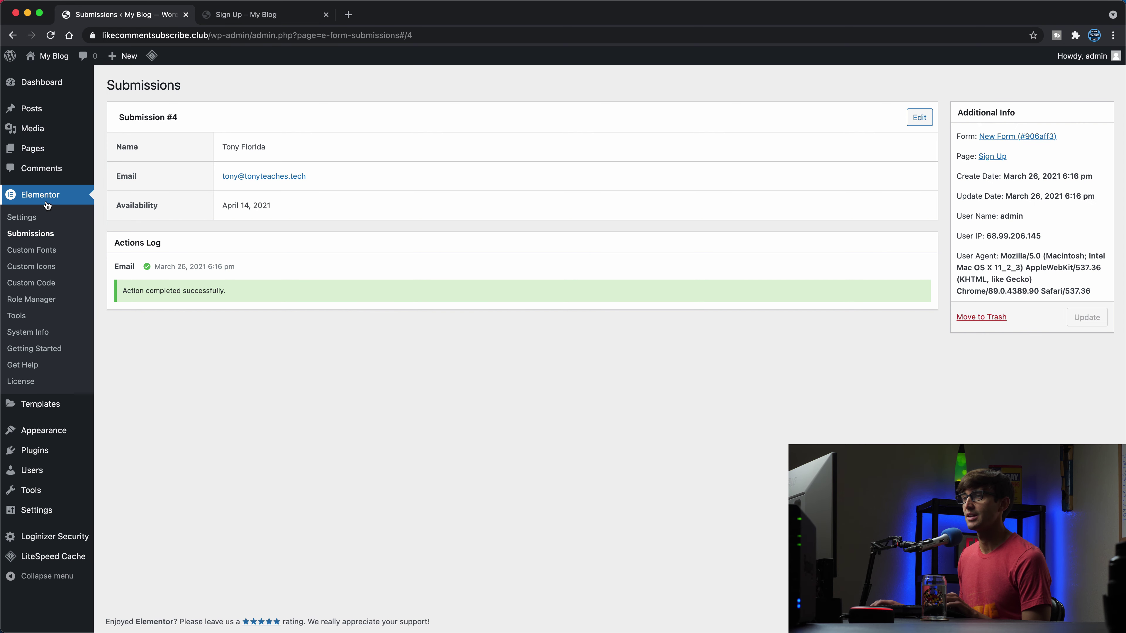
click(26, 234)
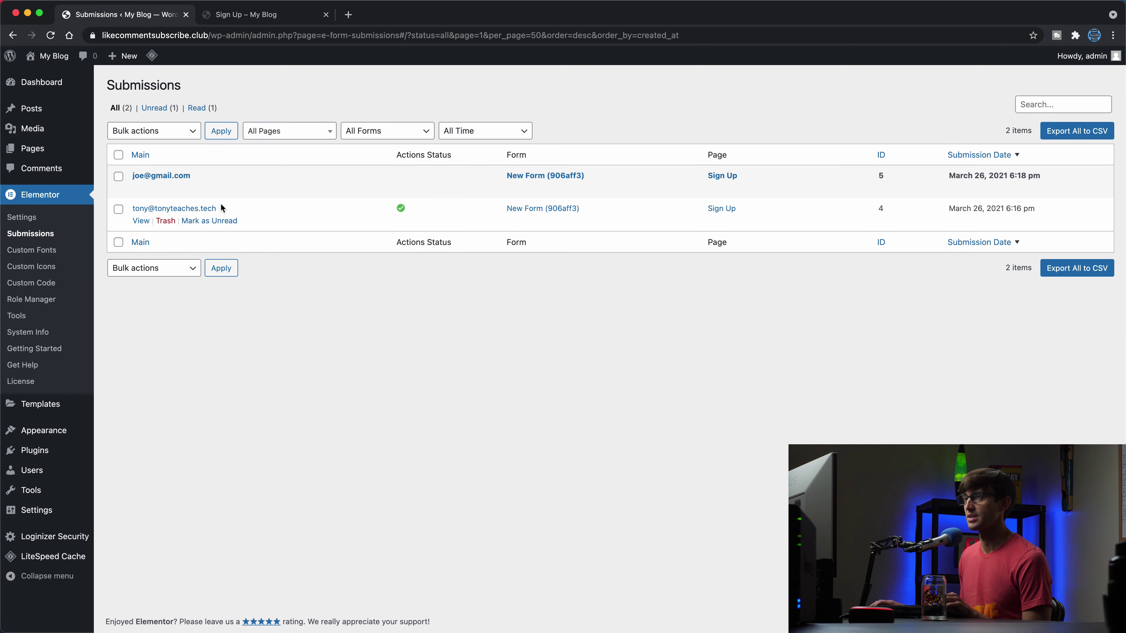
mouse_move(155, 182)
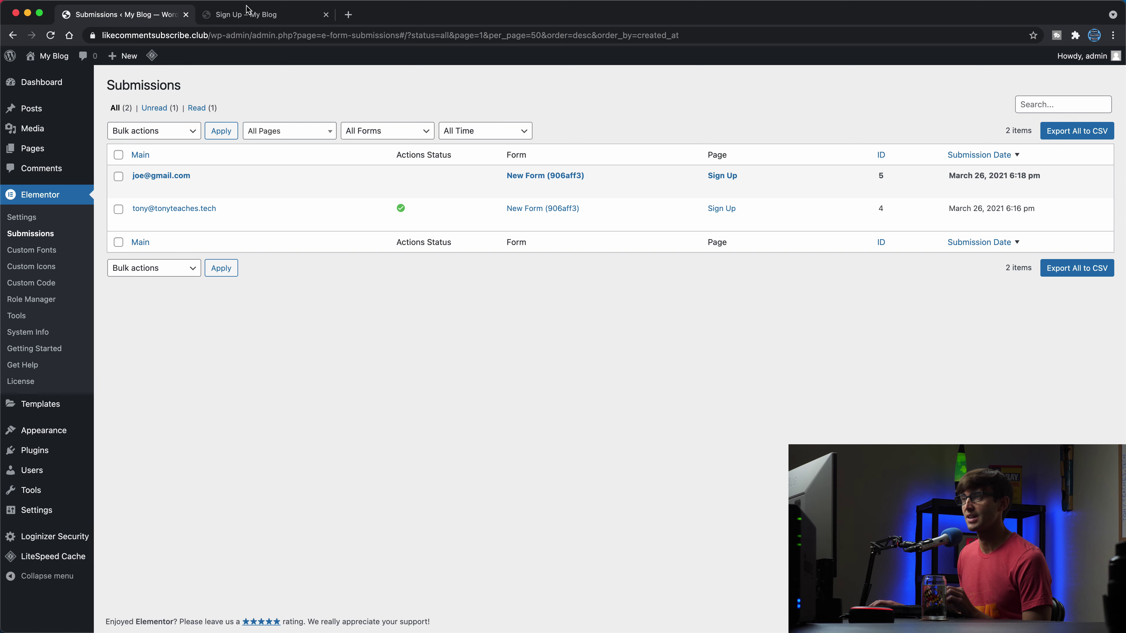
Step: Open the Sign Up form's settings in Elementor and inspect its Form Name, New Form
click(248, 14)
click(283, 55)
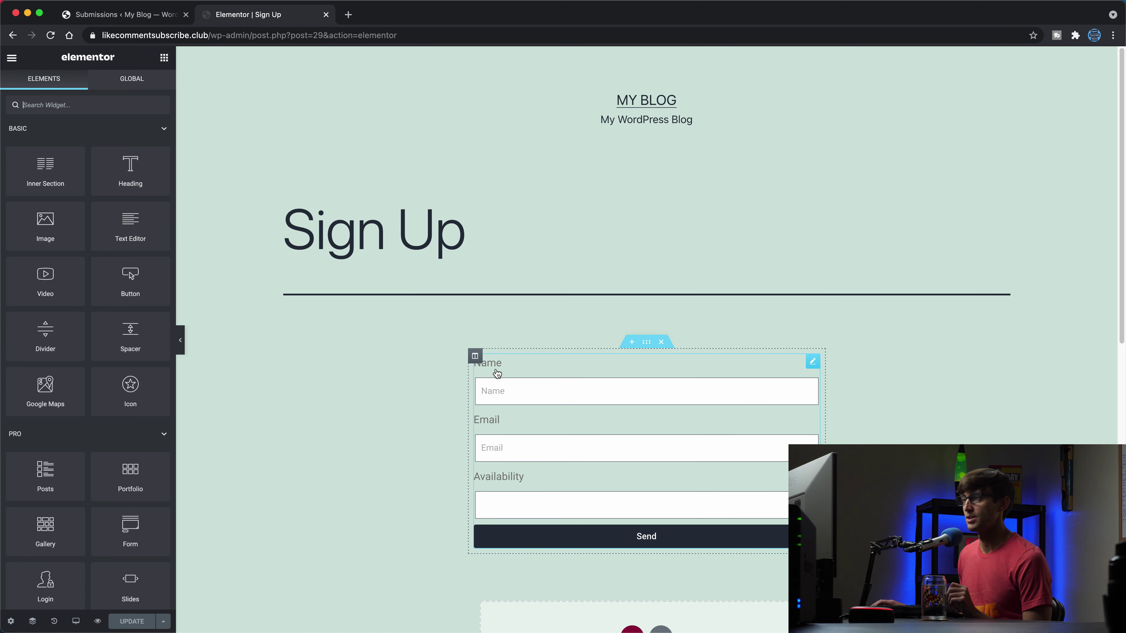
click(501, 374)
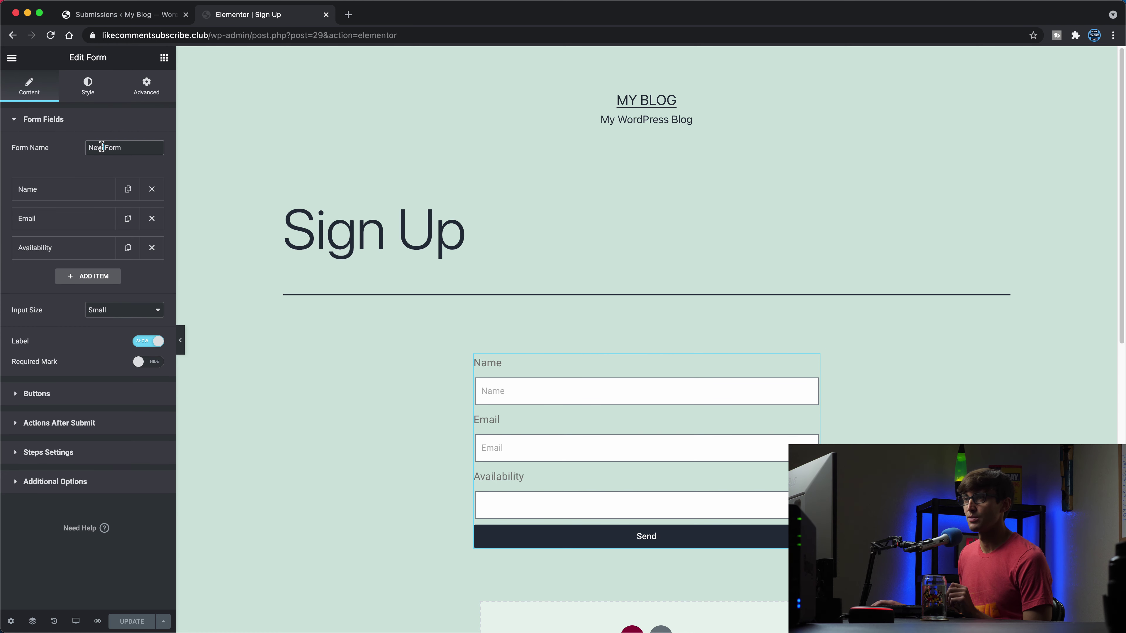
double_click(113, 144)
drag(114, 143, 70, 147)
click(138, 148)
Step: Open the newest submission, check its April 20, 2021 availability, and return to the list
click(116, 15)
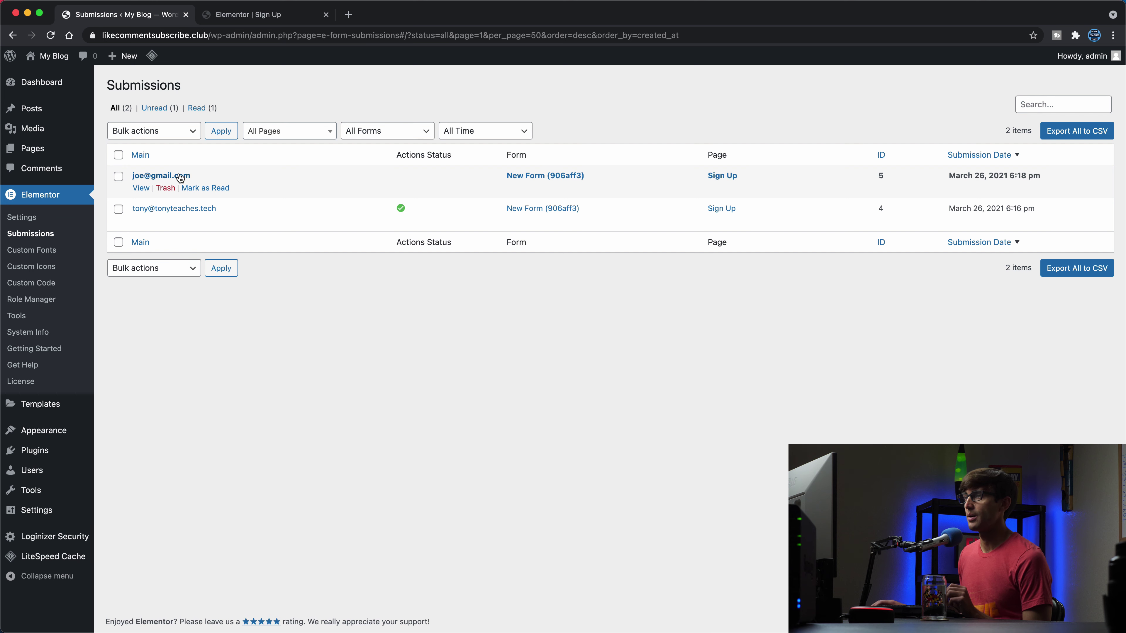
click(141, 188)
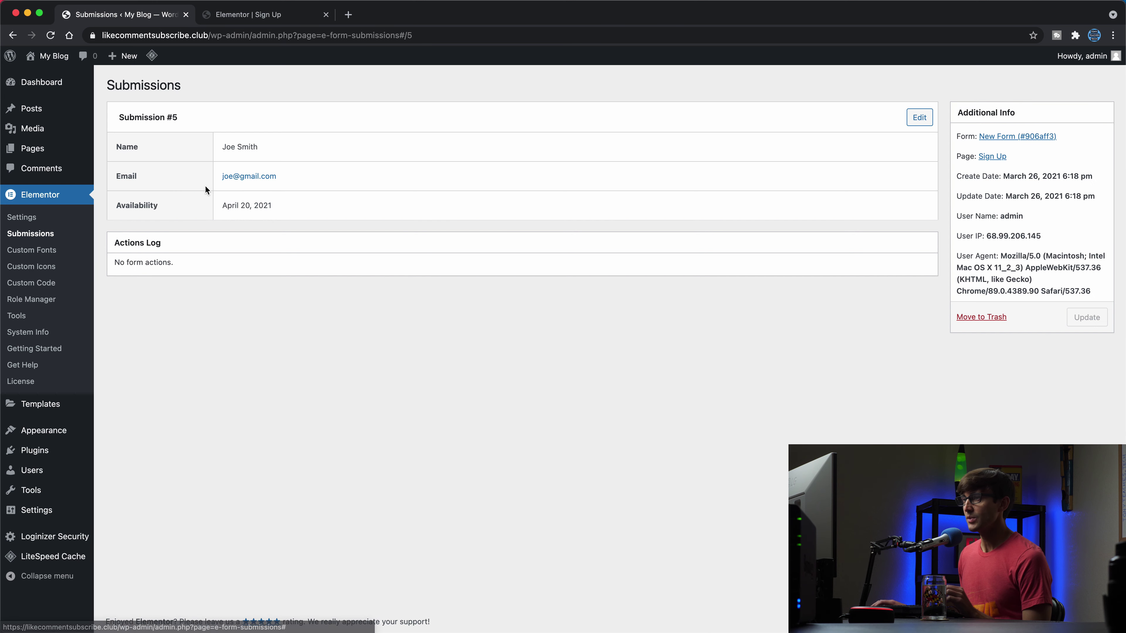
triple_click(229, 205)
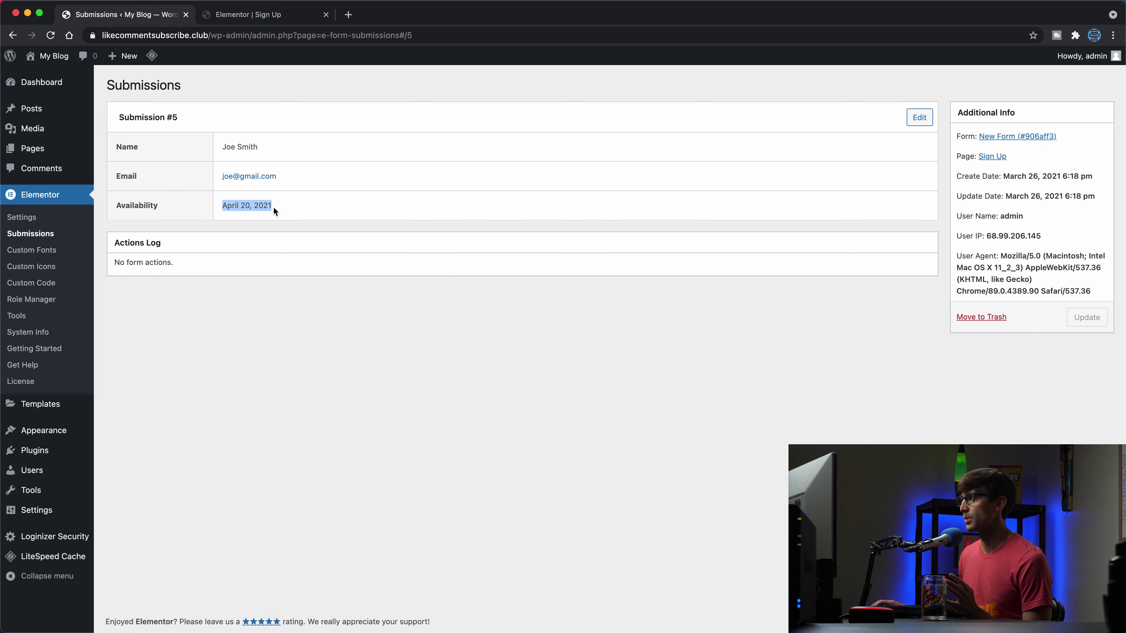
click(273, 206)
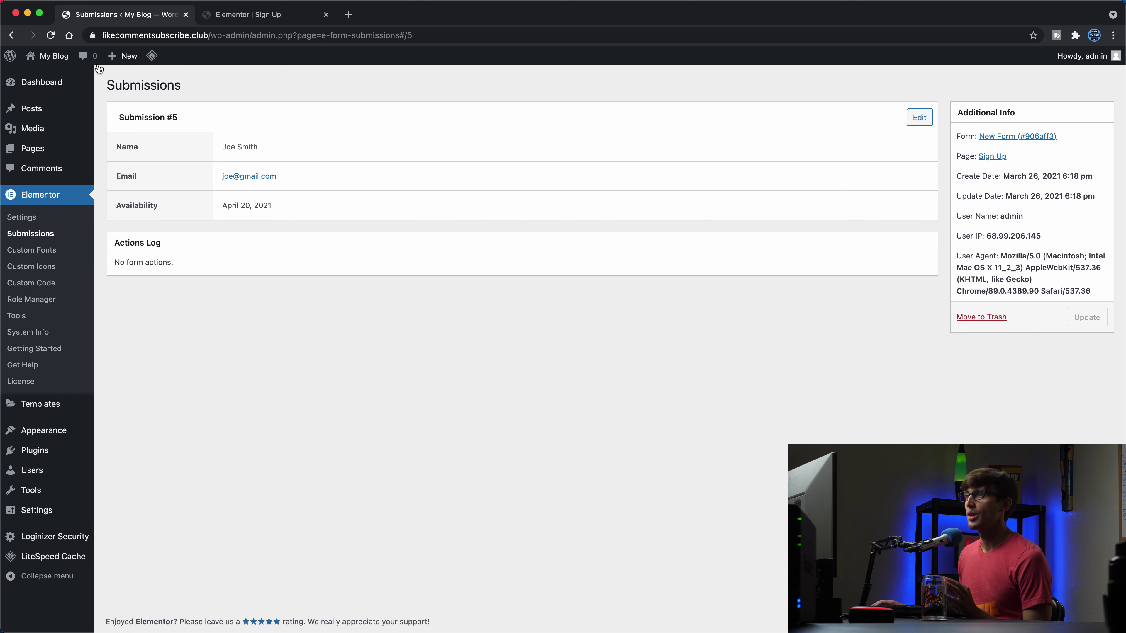
click(13, 35)
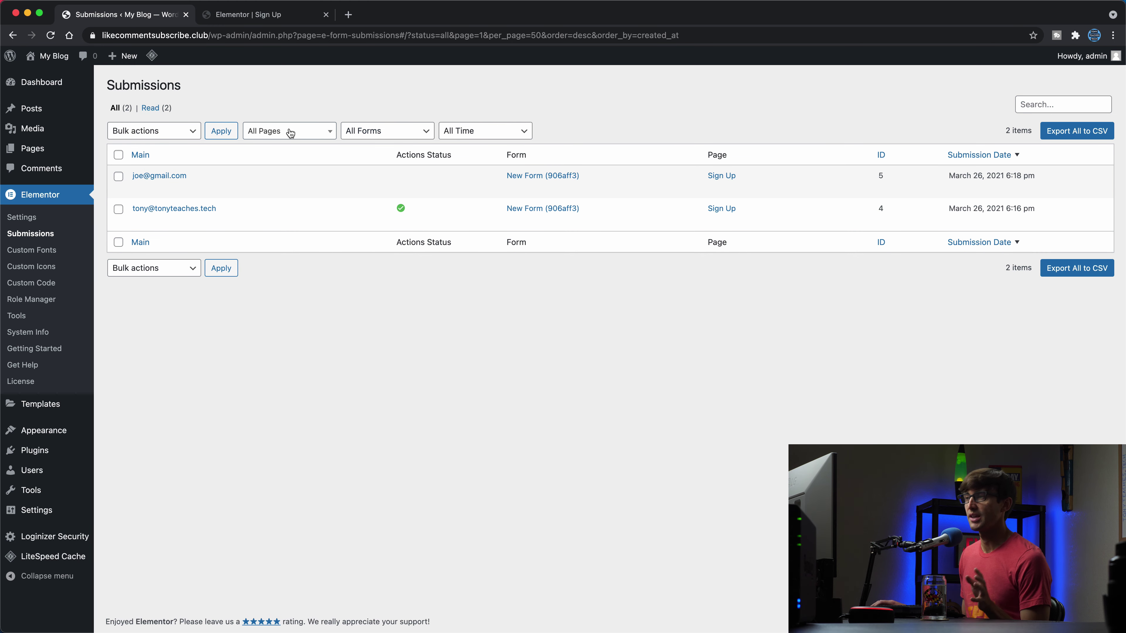
Step: Filter by New Form (906aff3), then reset to All Forms, leaving time and page filters unchanged
click(368, 142)
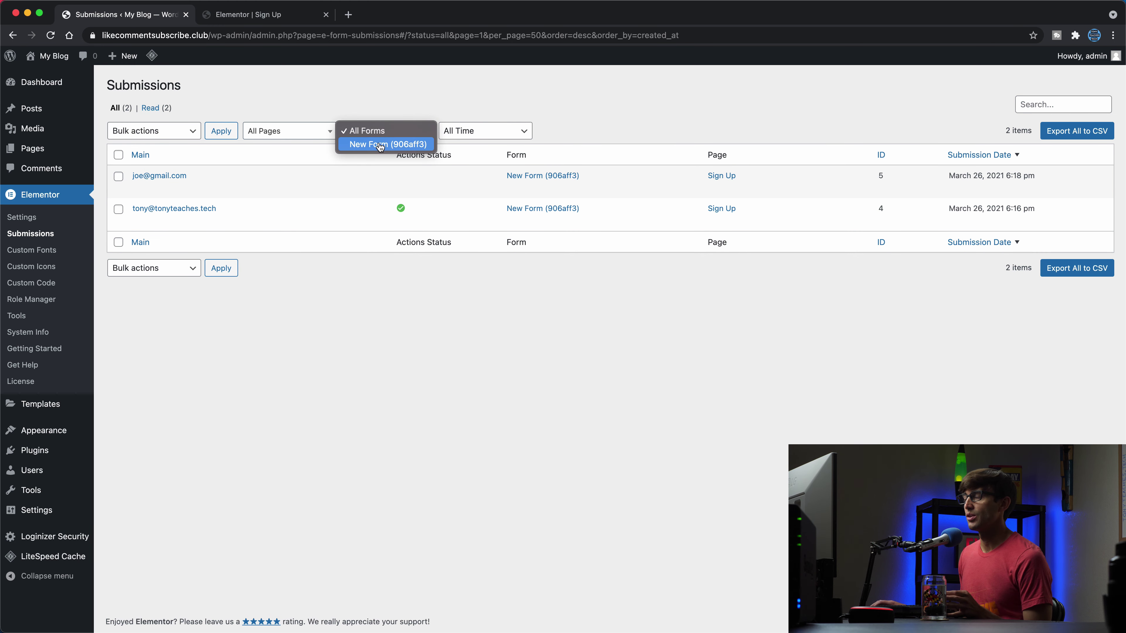
click(380, 146)
click(379, 132)
click(384, 116)
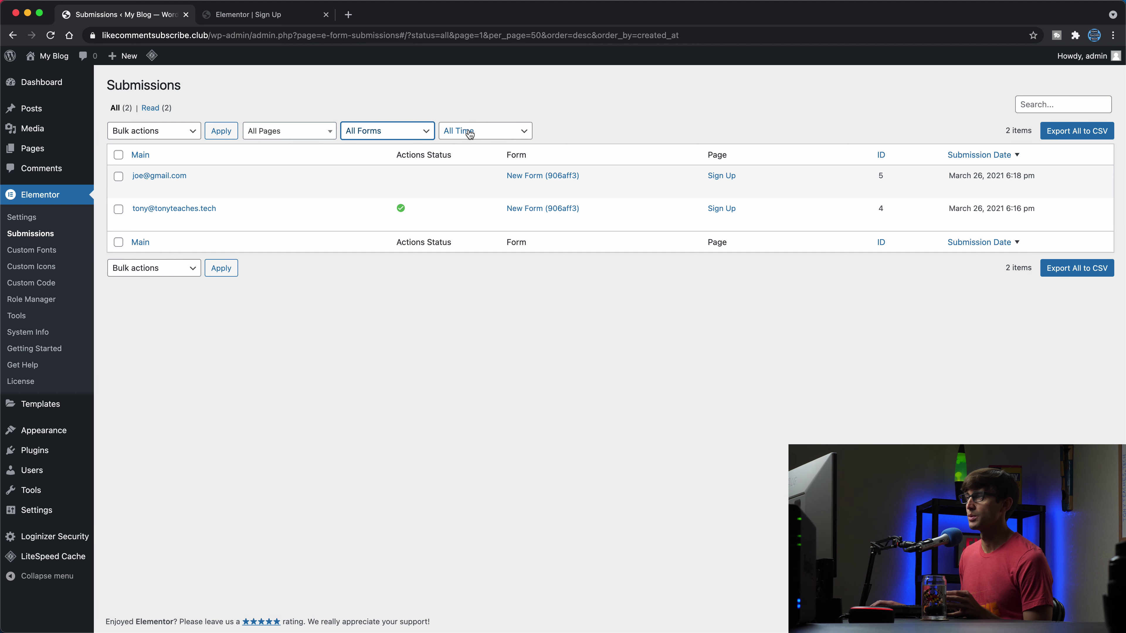
click(470, 134)
click(316, 134)
click(316, 134)
click(288, 105)
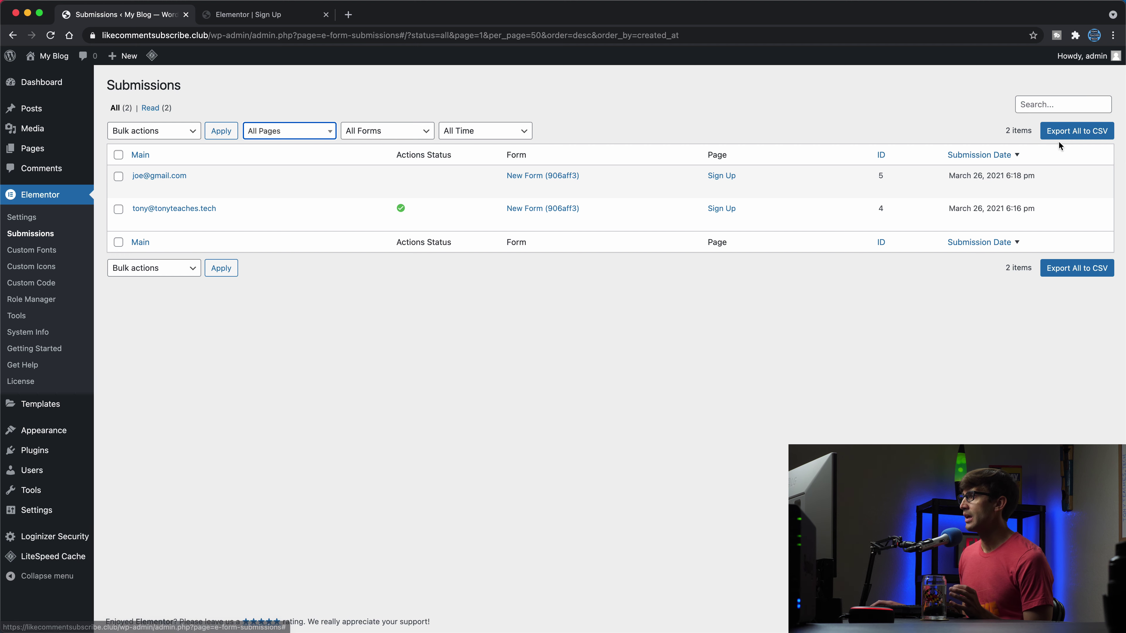
Step: Export all submissions to CSV and open the downloaded file
click(1079, 138)
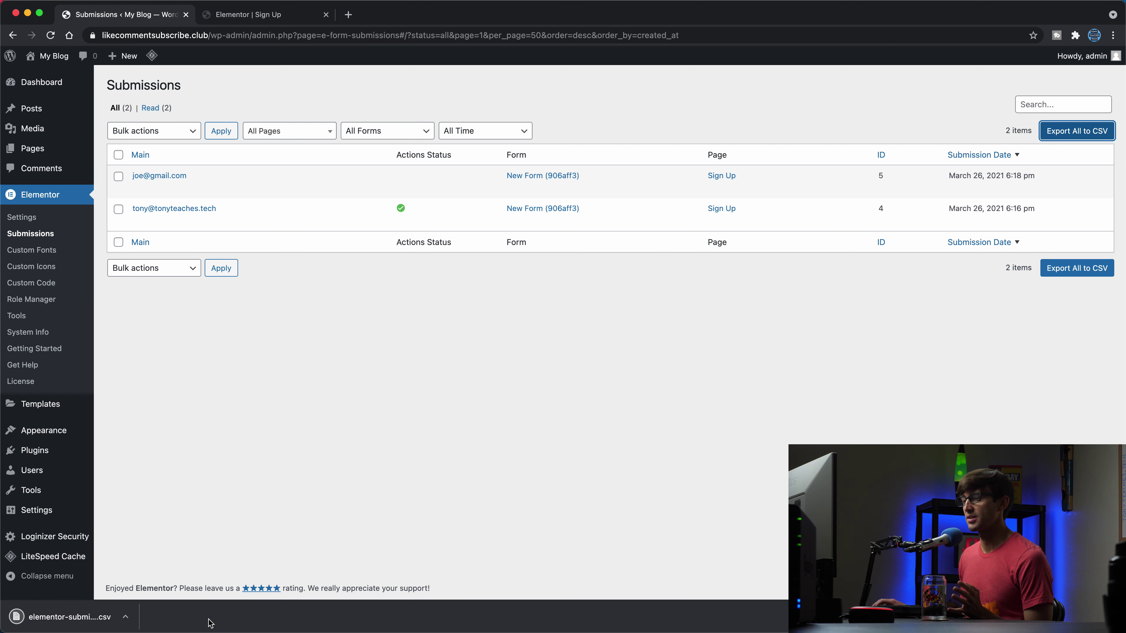
click(78, 627)
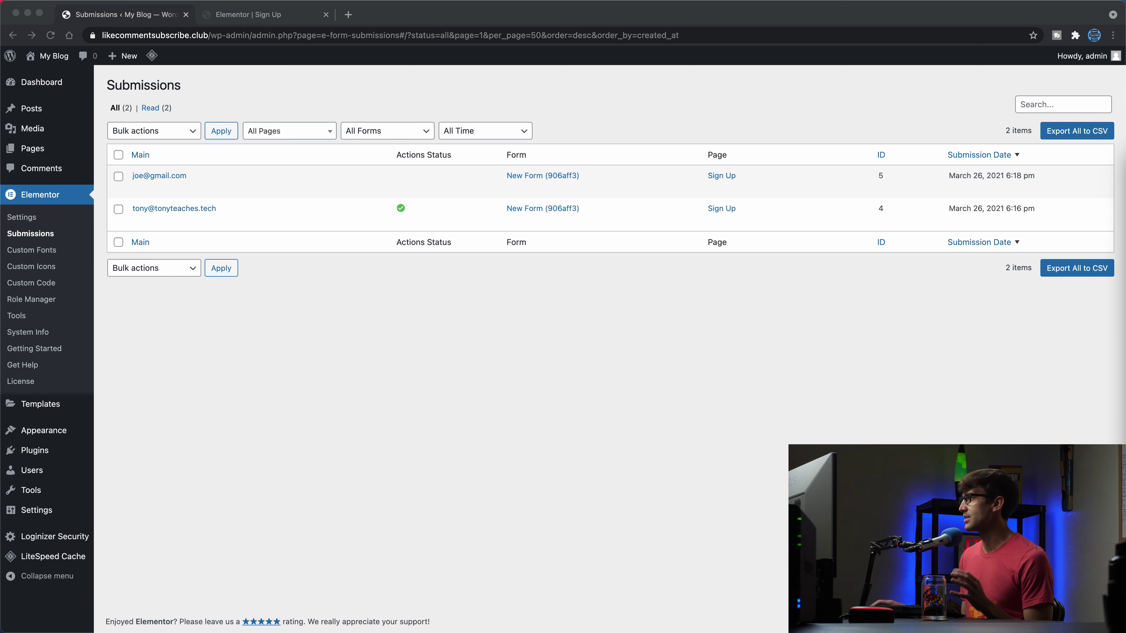
Step: Enlarge the Numbers window and scroll across the table's Email, Availability and Name columns
drag(1125, 86, 676, 74)
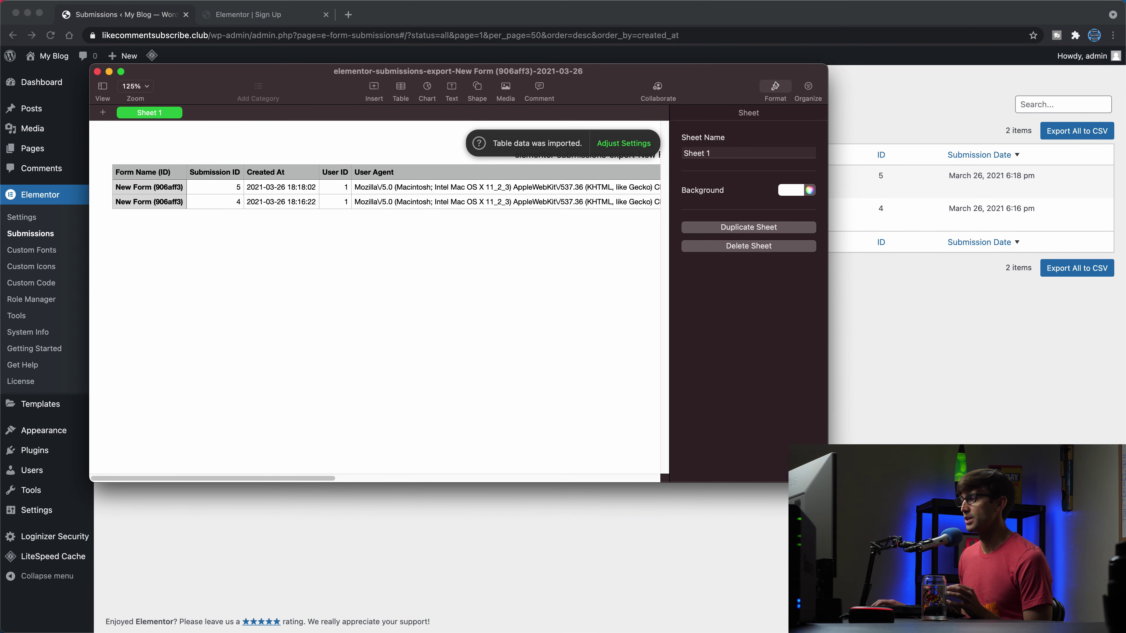
drag(827, 482, 1125, 315)
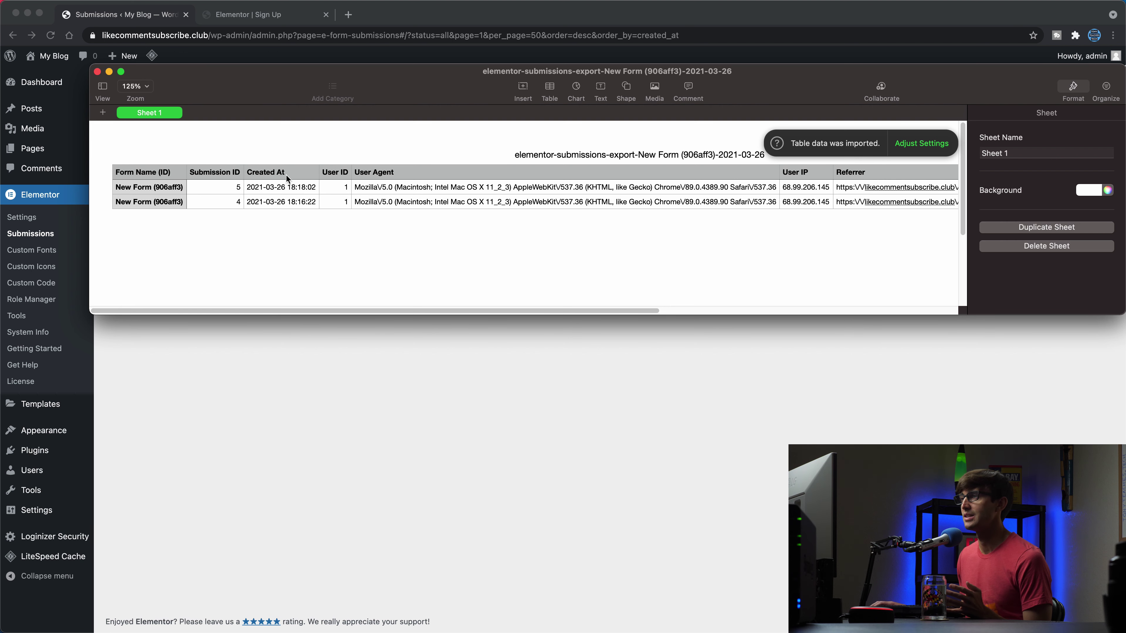
drag(299, 313, 456, 309)
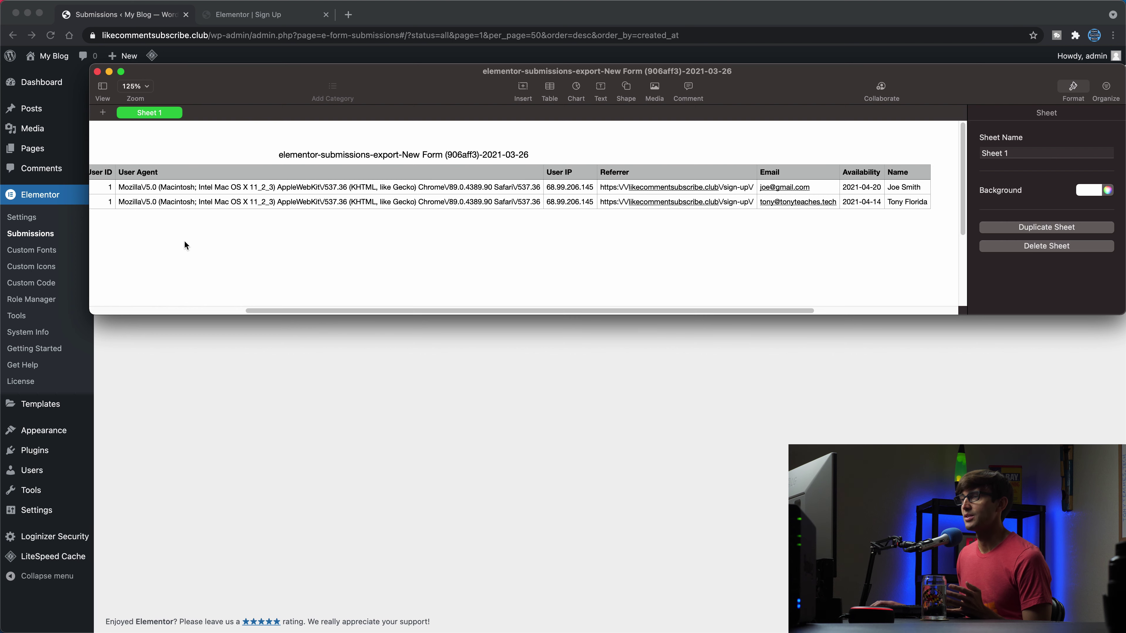
drag(297, 308, 468, 310)
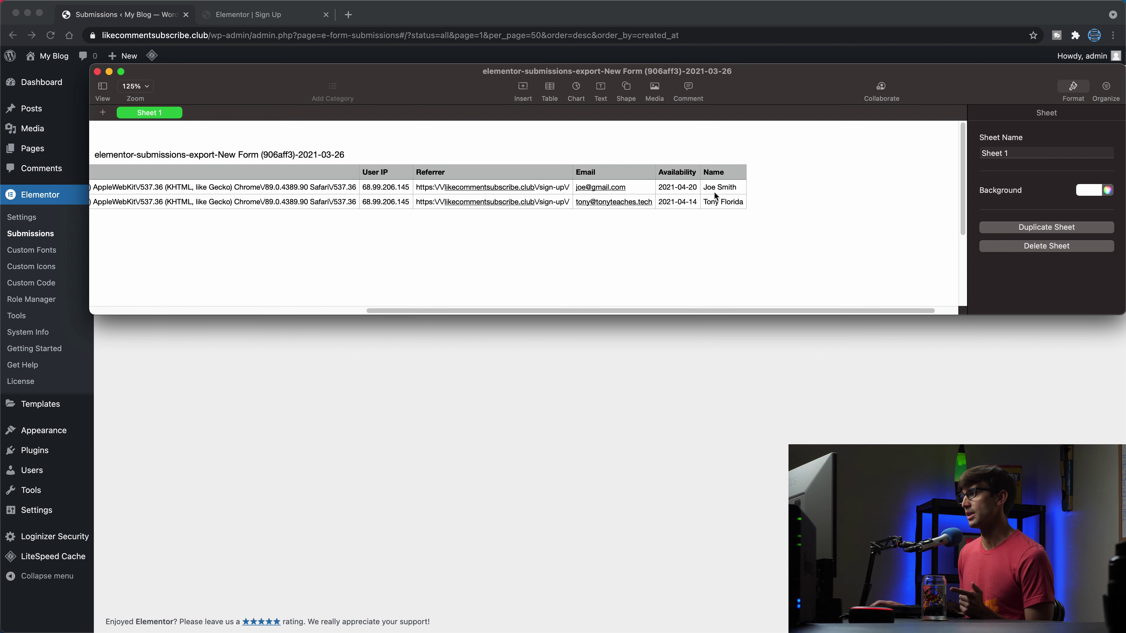
drag(592, 309, 271, 286)
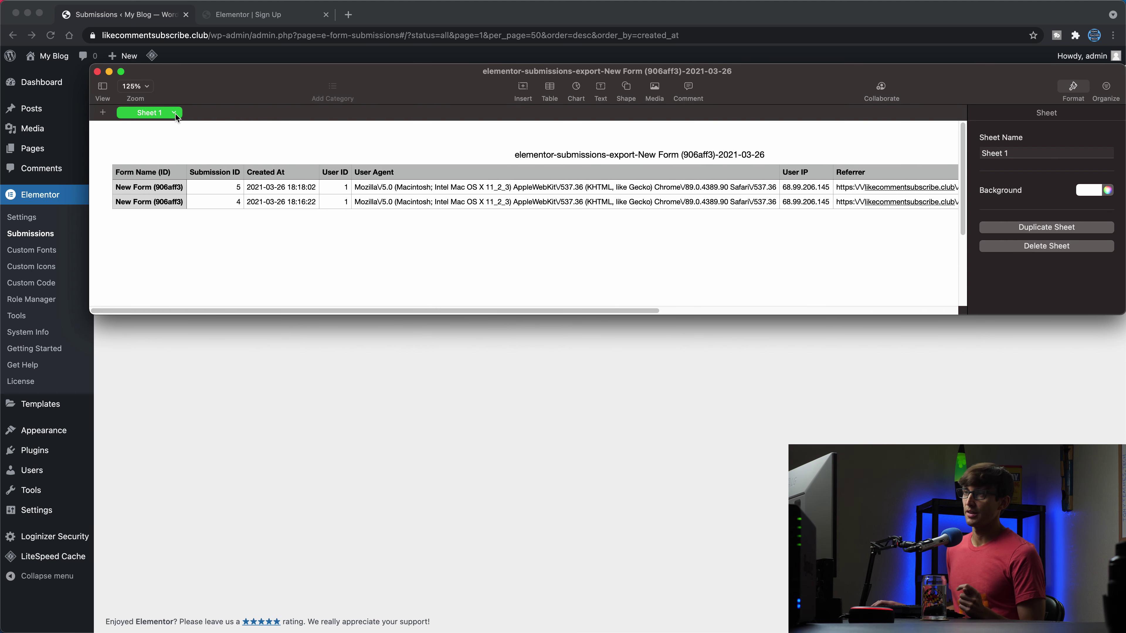
Step: Close the Numbers spreadsheet window to reveal the Submissions list with entries 4 and 5
click(98, 72)
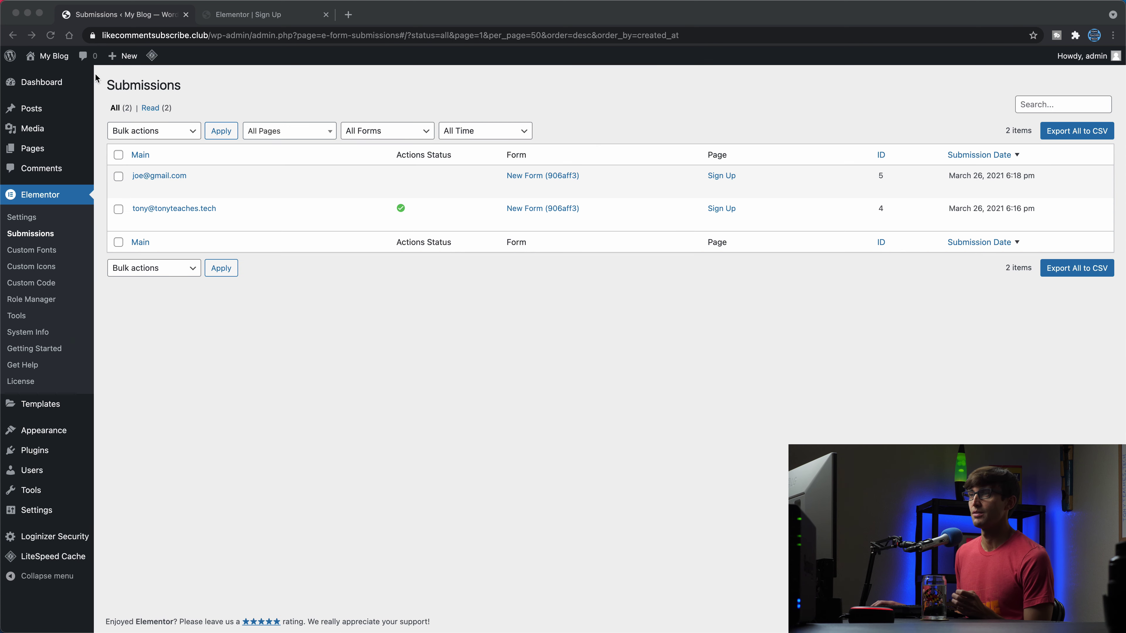